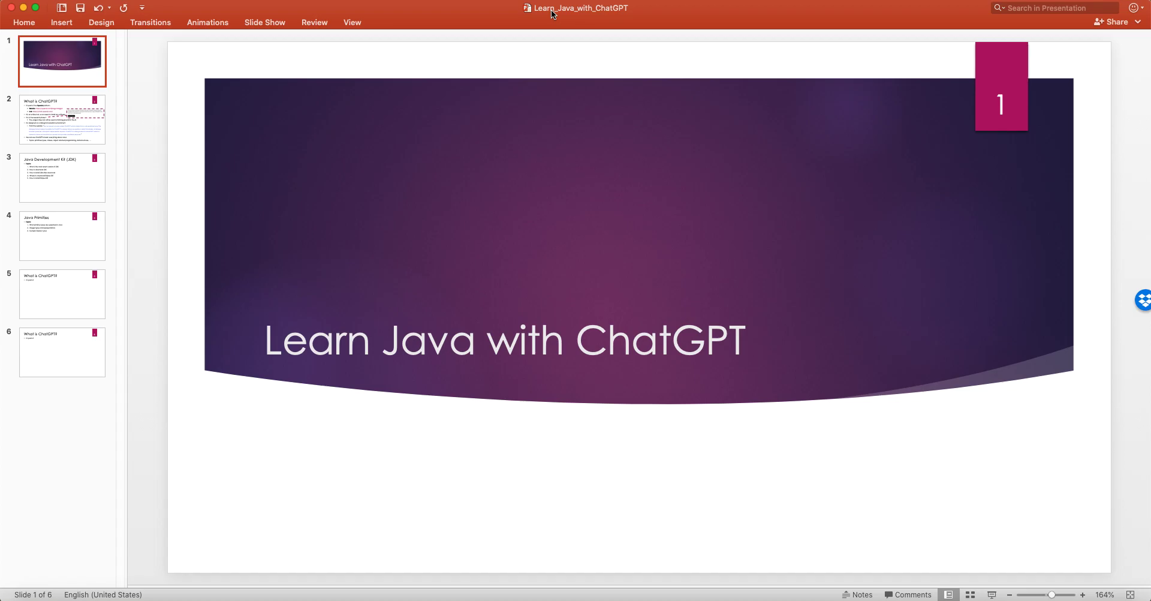
Append ' (AI)' to the slide 1 title so it reads 'Learn Java with ChatGPT (AI)'
{"action": "left_click", "coordinate": [737, 366]}
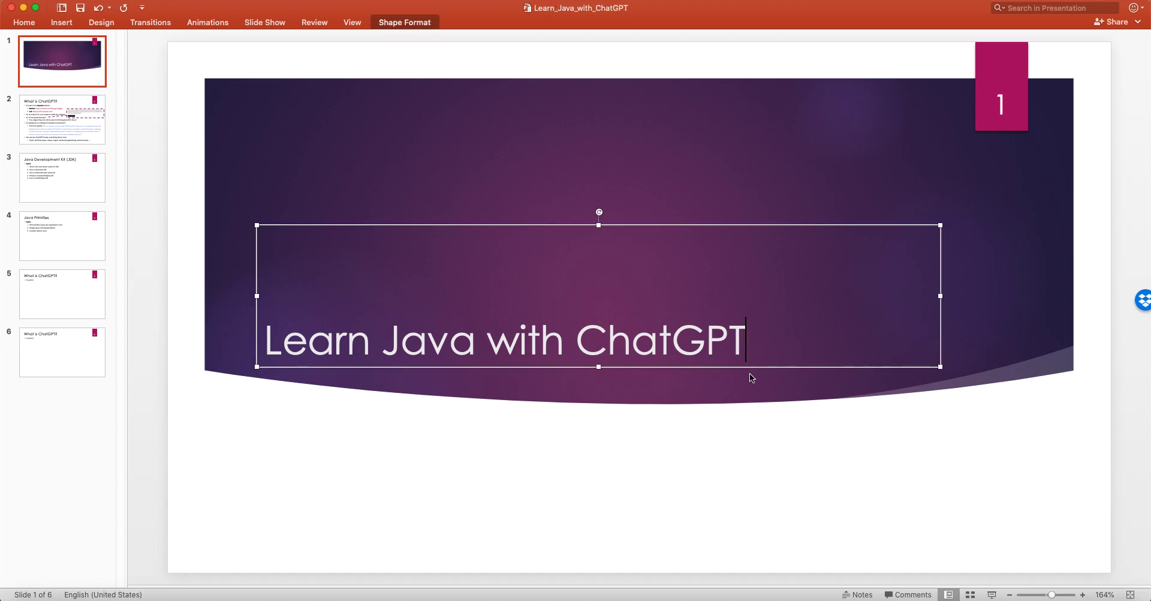
{"action": "type", "text": "*A"}
{"action": "key", "text": "BackSpace"}
{"action": "key", "text": "BackSpace"}
{"action": "type", "text": "(AI)"}
{"action": "left_click", "coordinate": [690, 430]}
Highlight the word ChatGPT in the title twice, deselecting after each
{"action": "double_click", "coordinate": [628, 331]}
{"action": "left_click", "coordinate": [656, 435]}
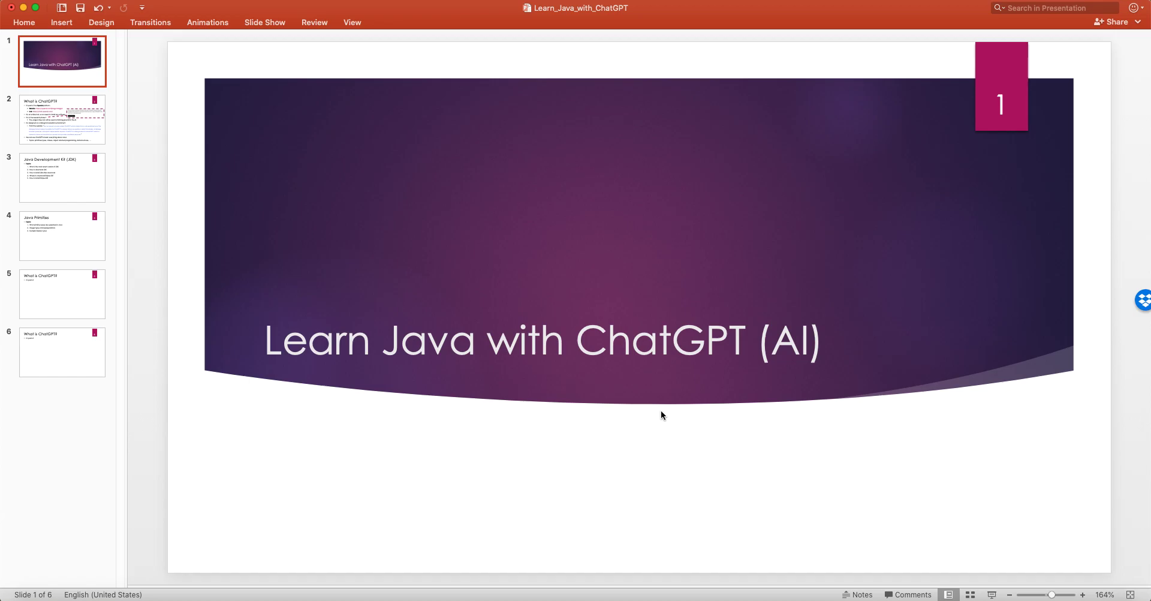
{"action": "double_click", "coordinate": [678, 345]}
{"action": "left_click", "coordinate": [573, 464]}
Go to the 'What is ChatGPT?' slide and highlight ChatGPT in the title and OpenAI in the first bullet
{"action": "left_click", "coordinate": [73, 115]}
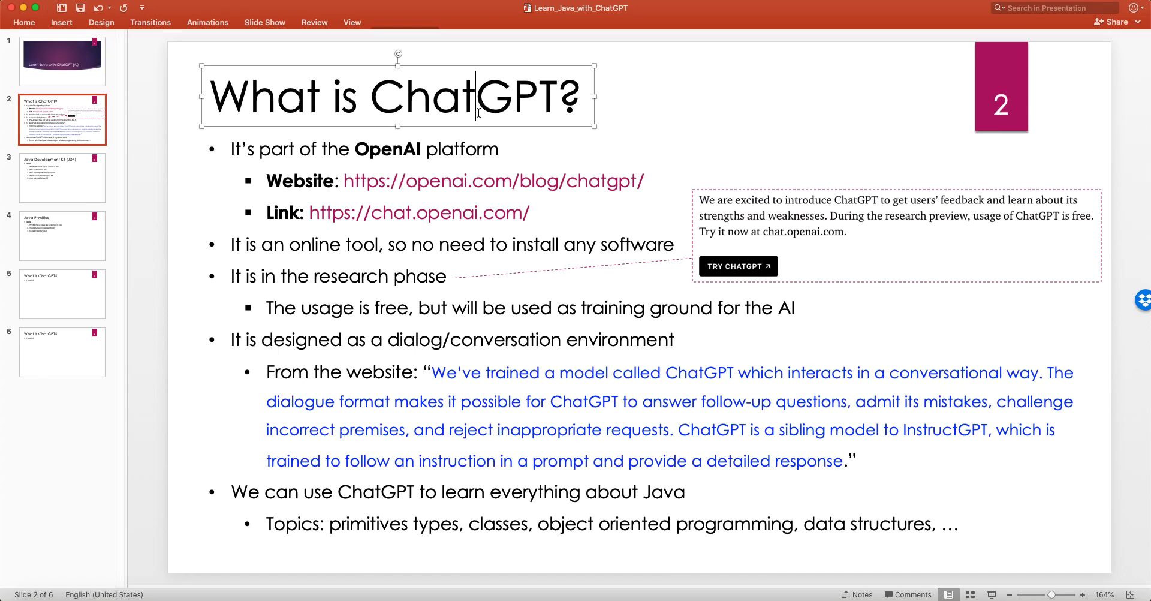
{"action": "double_click", "coordinate": [480, 113]}
{"action": "left_click", "coordinate": [460, 149]}
{"action": "left_click", "coordinate": [290, 100]}
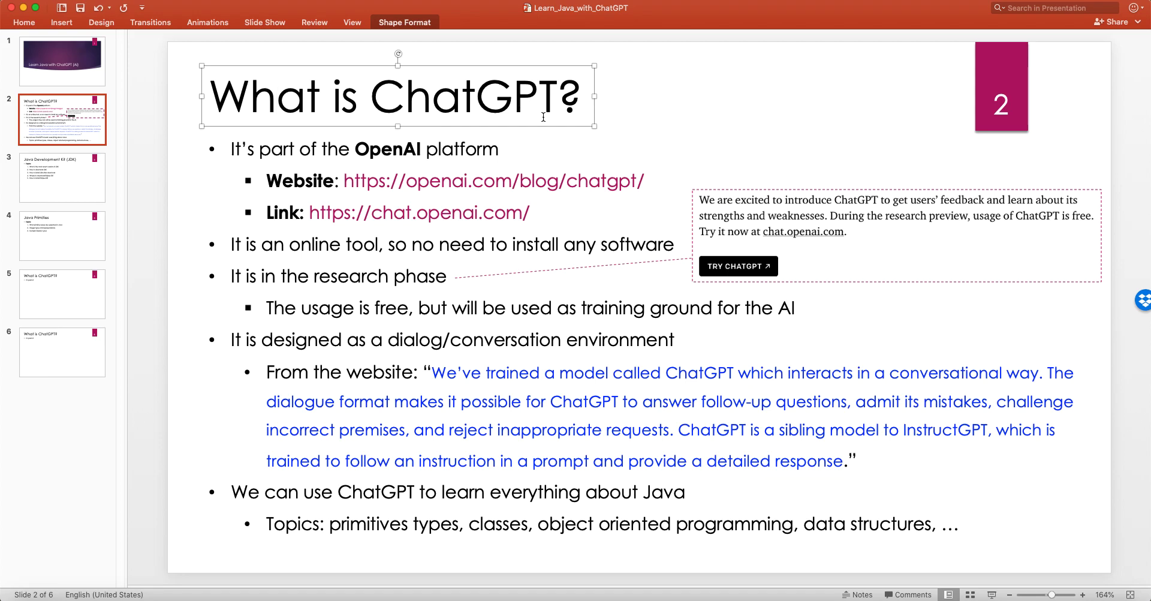
{"action": "left_click", "coordinate": [470, 146]}
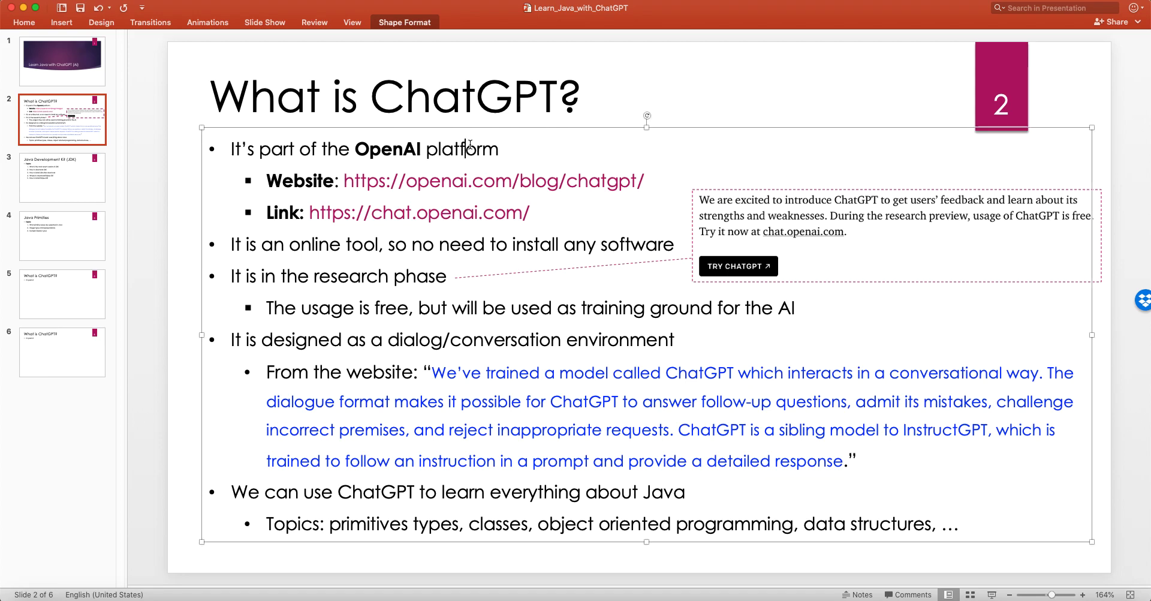
{"action": "double_click", "coordinate": [367, 148]}
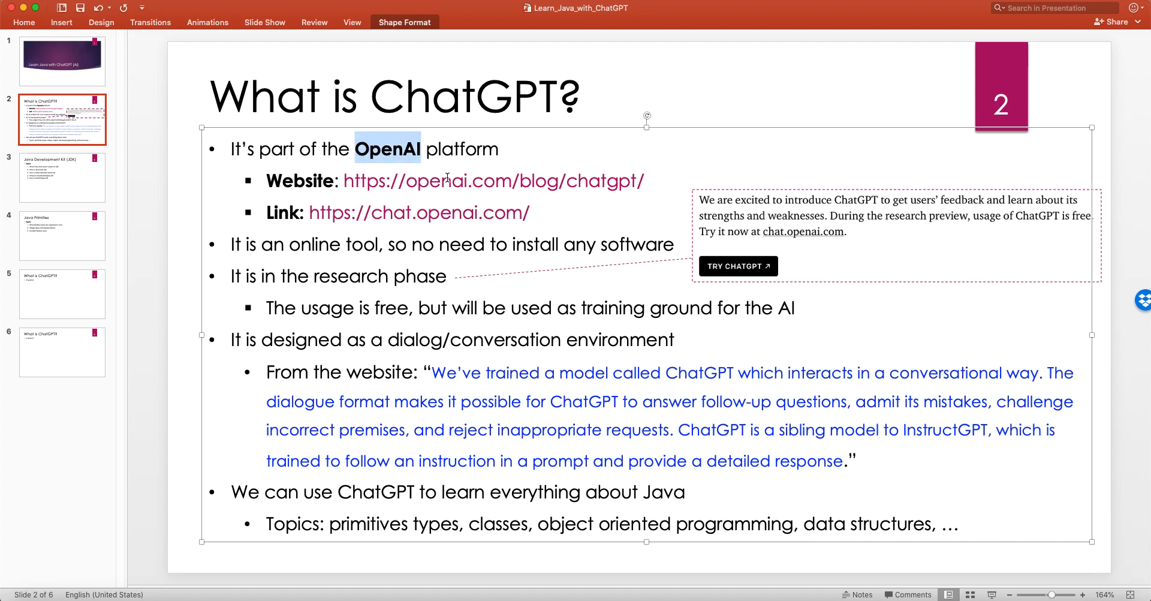
{"action": "left_click", "coordinate": [506, 99]}
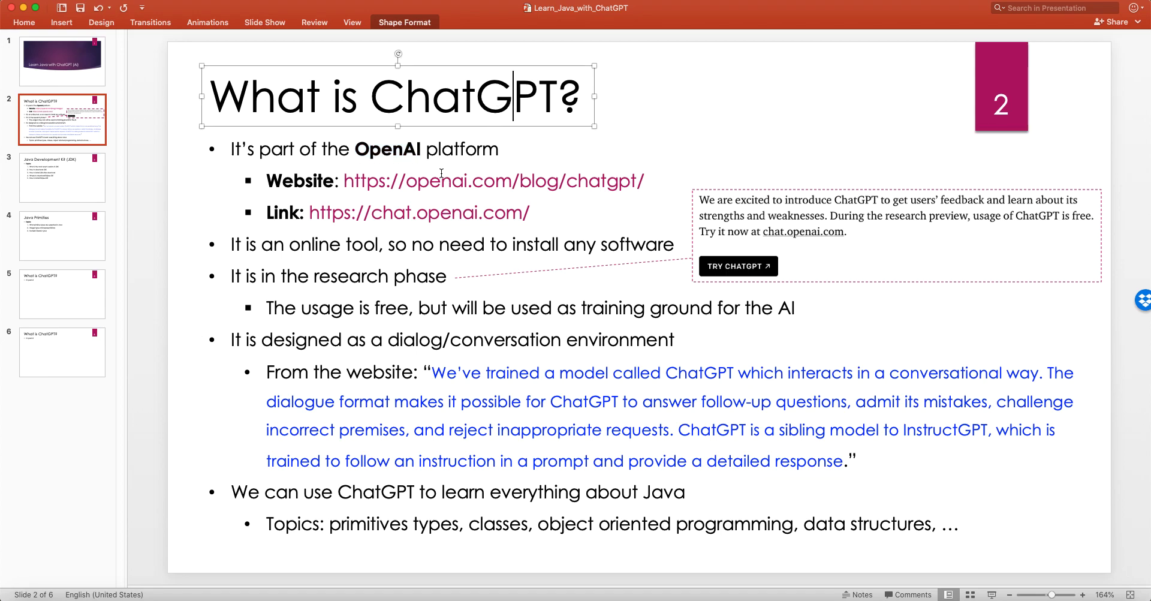
{"action": "left_click", "coordinate": [467, 151]}
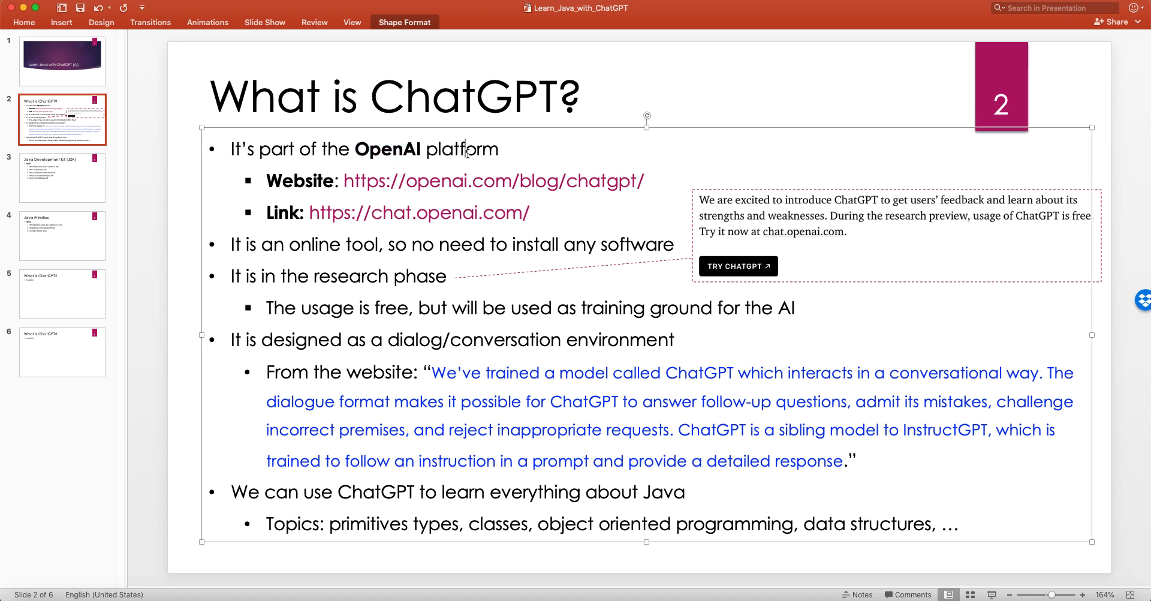
Highlight the website URL and the chat.openai.com link bullets in turn
{"action": "left_click_drag", "start_coordinate": [345, 181], "coordinate": [646, 184]}
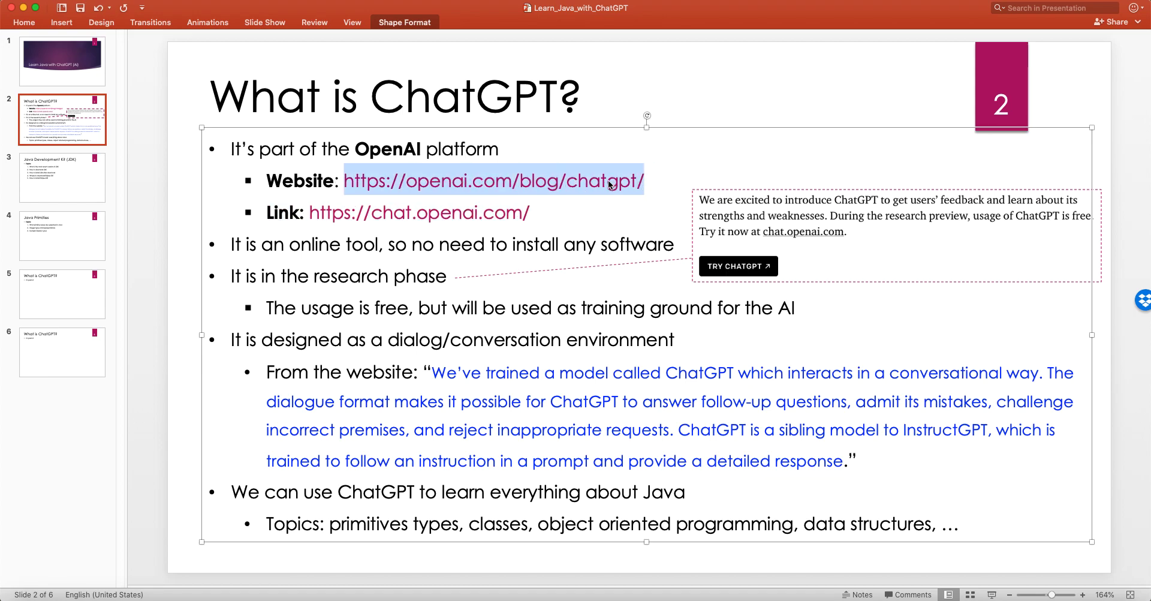
{"action": "left_click", "coordinate": [285, 182]}
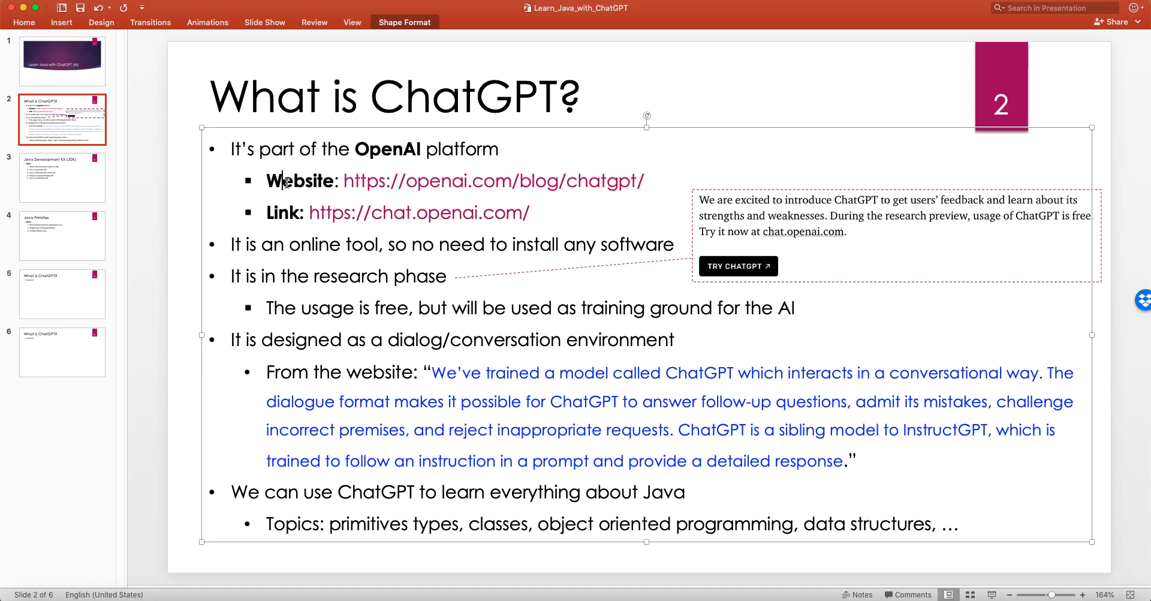
{"action": "left_click", "coordinate": [463, 213]}
{"action": "left_click_drag", "start_coordinate": [372, 213], "coordinate": [549, 214]}
{"action": "left_click", "coordinate": [535, 215]}
{"action": "left_click", "coordinate": [423, 244]}
{"action": "left_click", "coordinate": [441, 213]}
Highlight 'It is an online tool' and the research phase bullet, then select the pasted screenshot
{"action": "left_click_drag", "start_coordinate": [377, 243], "coordinate": [232, 244]}
{"action": "left_click", "coordinate": [495, 244]}
{"action": "left_click_drag", "start_coordinate": [282, 277], "coordinate": [447, 277]}
{"action": "left_click", "coordinate": [441, 307]}
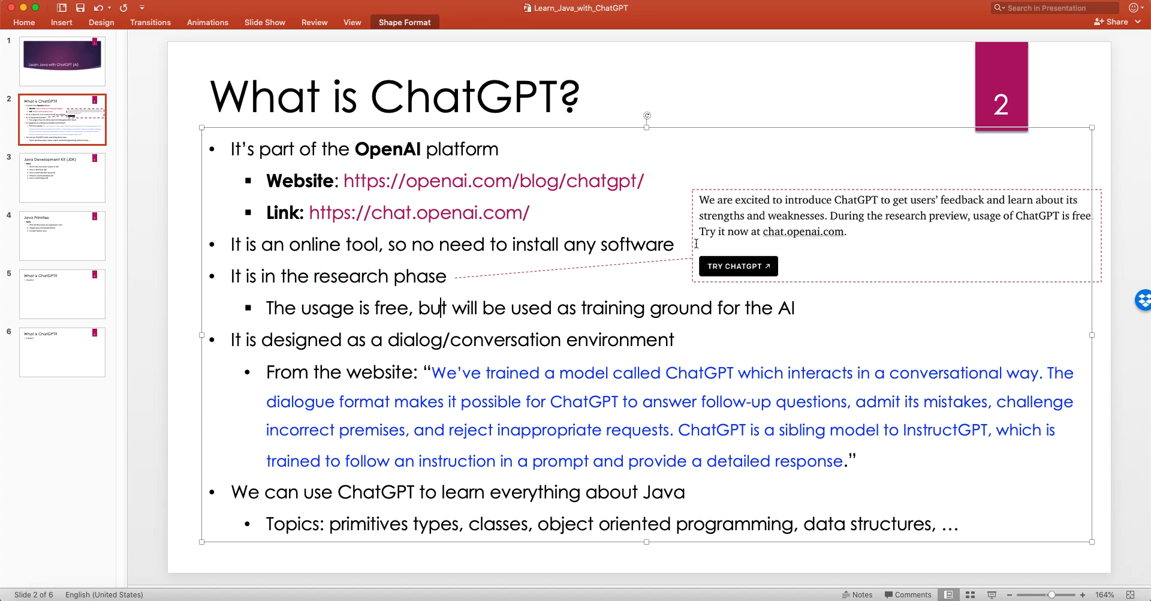
{"action": "left_click", "coordinate": [791, 234]}
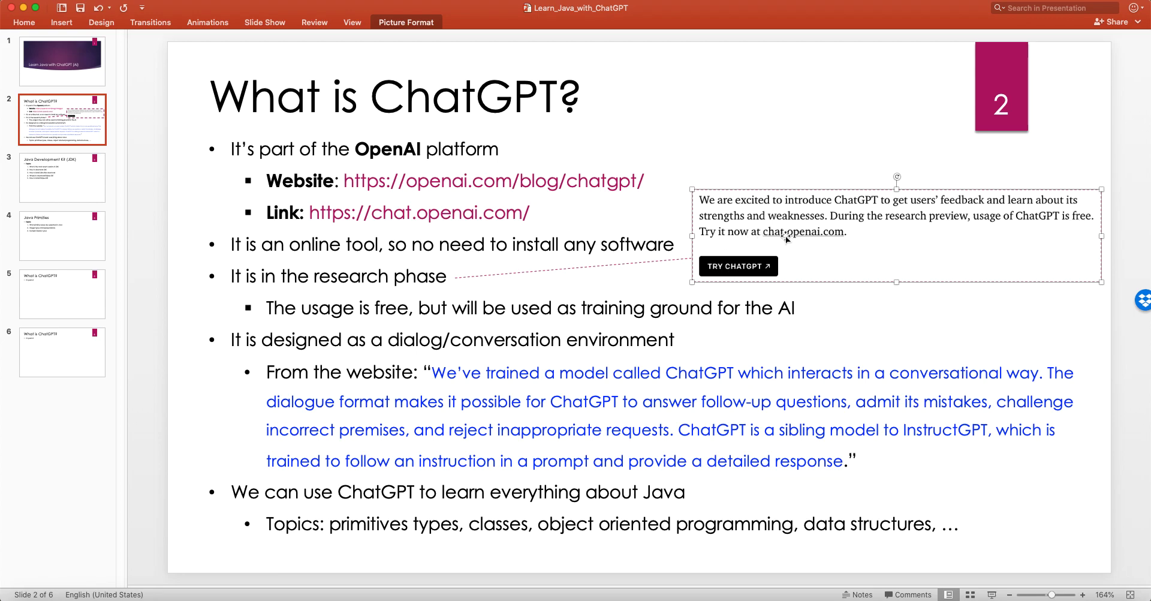
{"action": "left_click", "coordinate": [362, 308]}
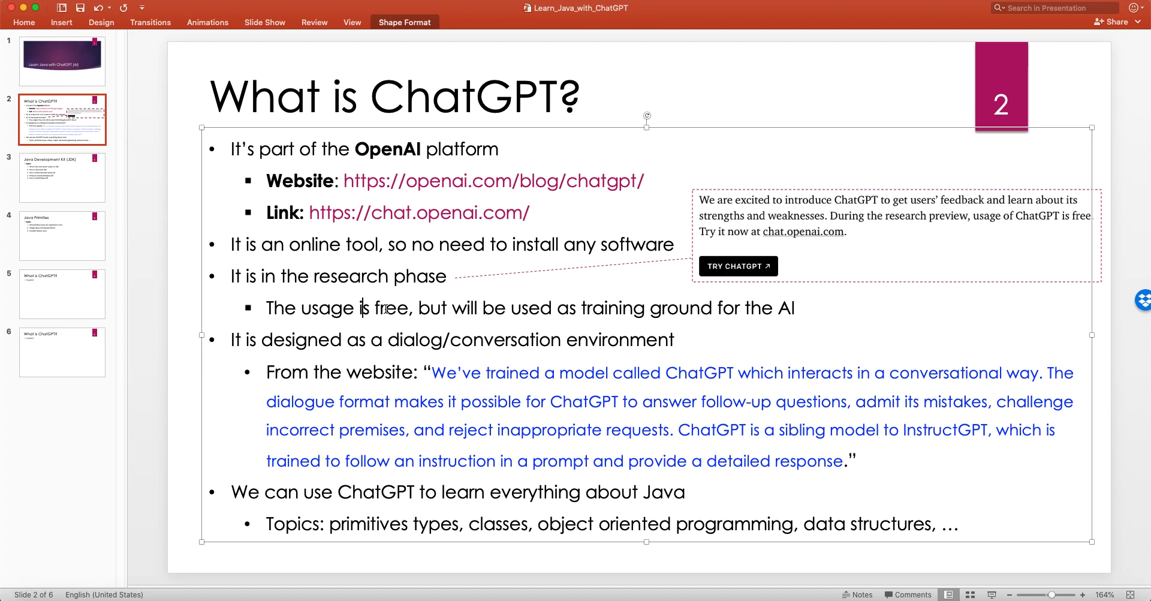
{"action": "left_click", "coordinate": [587, 309]}
{"action": "left_click_drag", "start_coordinate": [586, 310], "coordinate": [797, 309]}
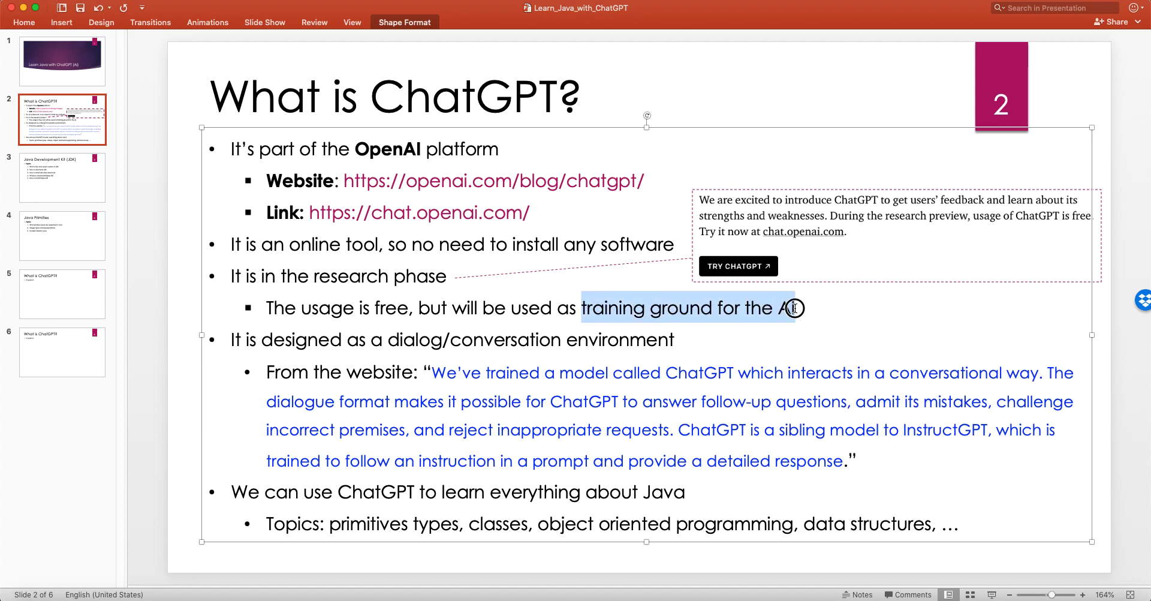
{"action": "left_click", "coordinate": [523, 308]}
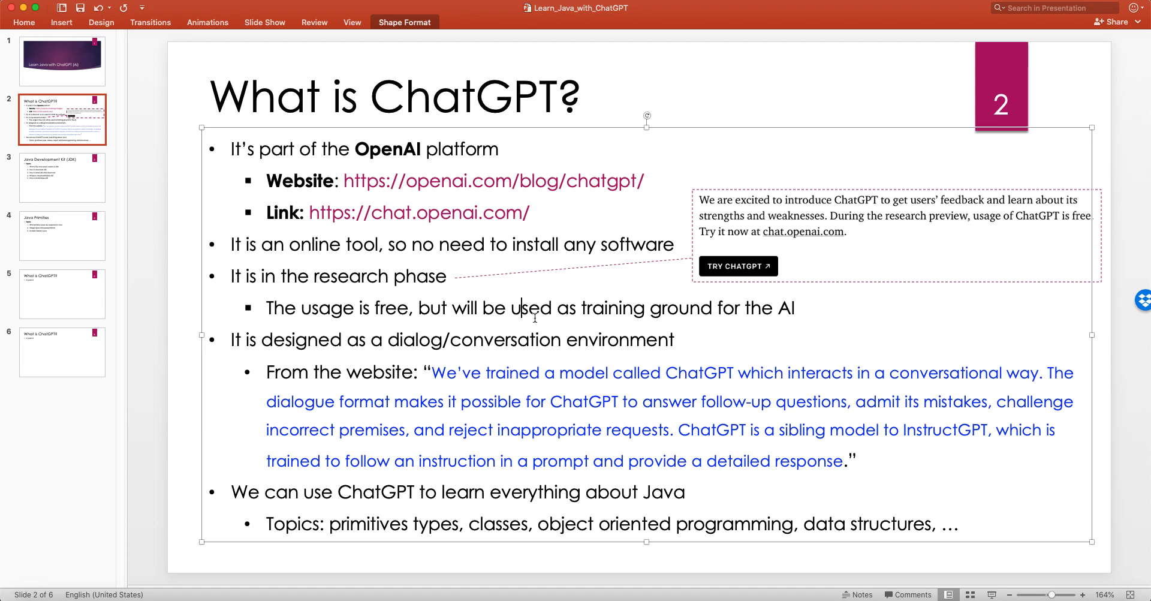
{"action": "left_click_drag", "start_coordinate": [370, 340], "coordinate": [567, 340]}
{"action": "left_click", "coordinate": [654, 357]}
{"action": "double_click", "coordinate": [537, 339]}
{"action": "left_click", "coordinate": [696, 345]}
{"action": "double_click", "coordinate": [781, 307]}
{"action": "left_click", "coordinate": [699, 308]}
{"action": "left_click_drag", "start_coordinate": [386, 339], "coordinate": [547, 338]}
{"action": "left_click", "coordinate": [588, 340]}
{"action": "left_click_drag", "start_coordinate": [371, 103], "coordinate": [552, 97]}
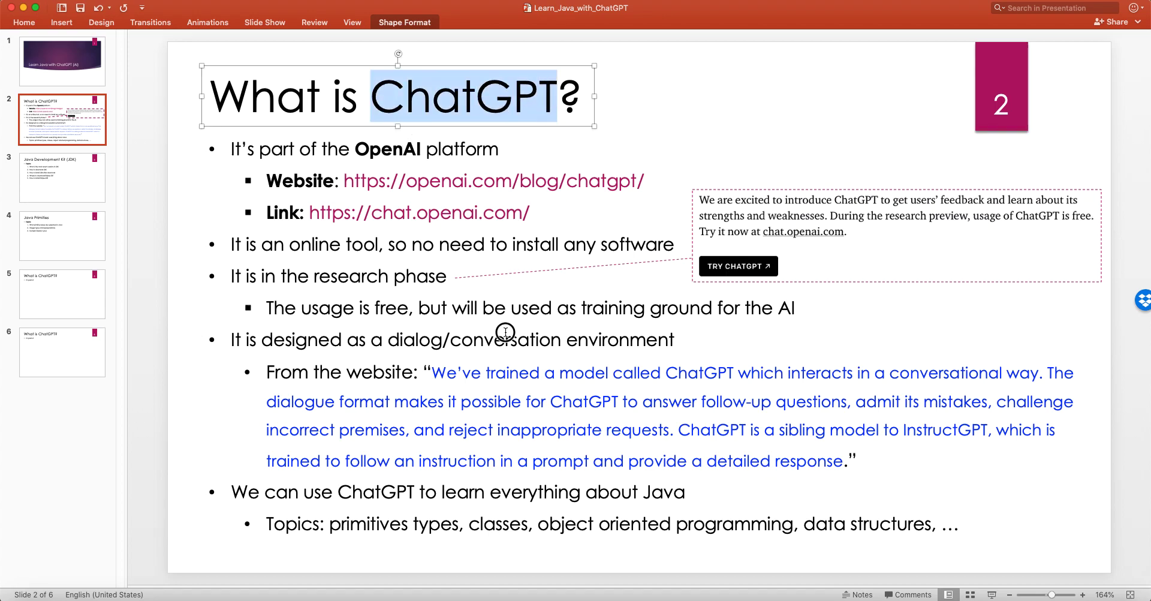
{"action": "left_click", "coordinate": [505, 338]}
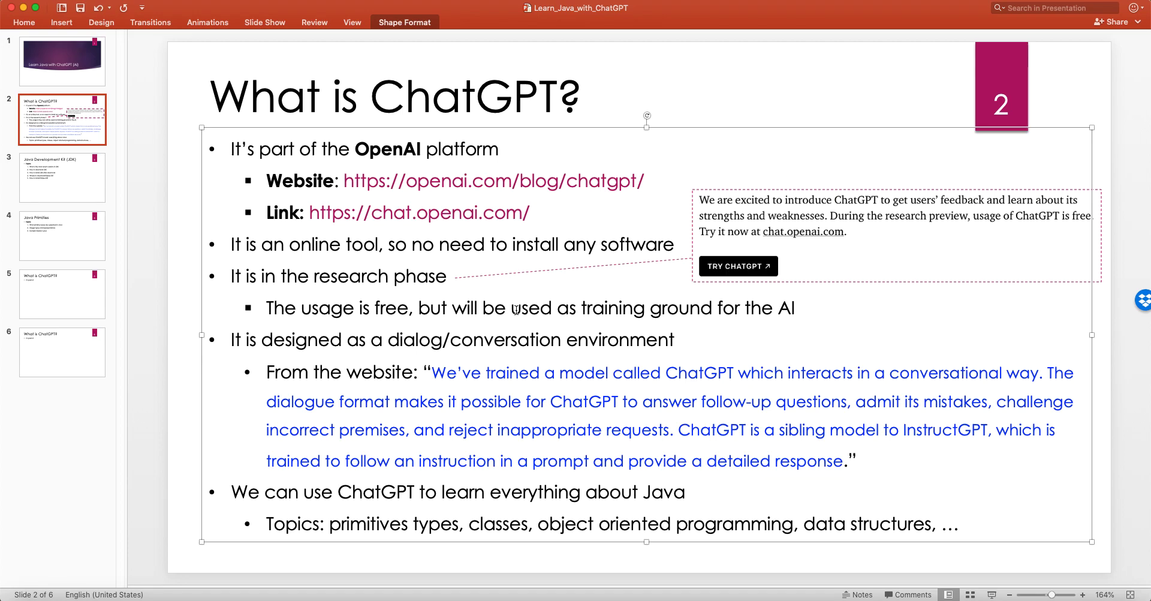
{"action": "left_click", "coordinate": [497, 339]}
{"action": "left_click_drag", "start_coordinate": [430, 372], "coordinate": [1023, 376]}
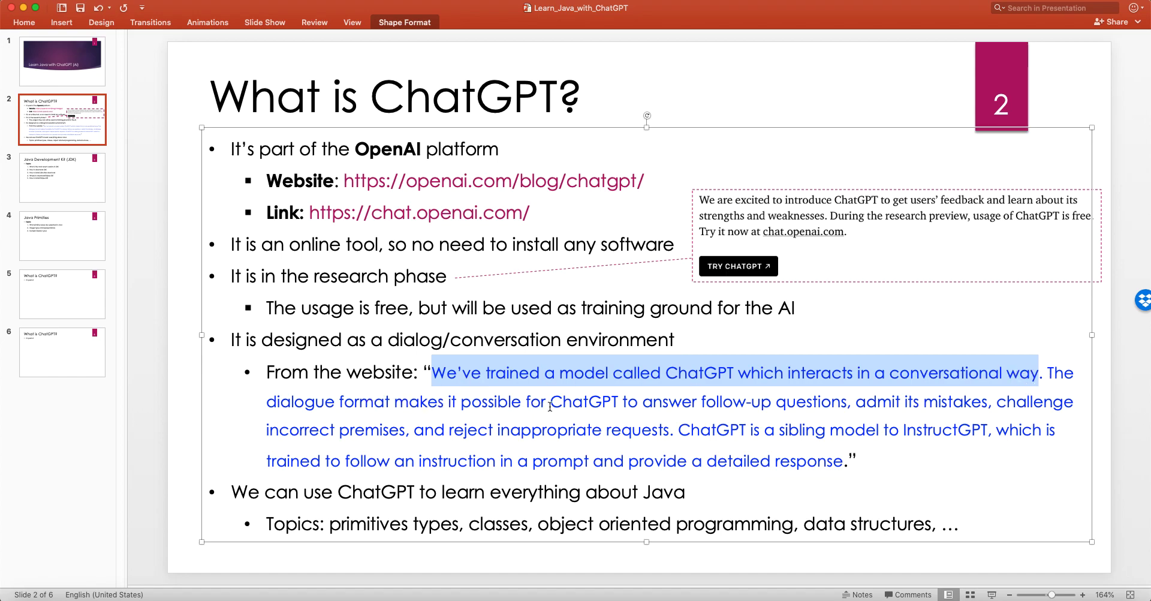
{"action": "left_click_drag", "start_coordinate": [551, 405], "coordinate": [840, 405]}
{"action": "left_click", "coordinate": [880, 405]}
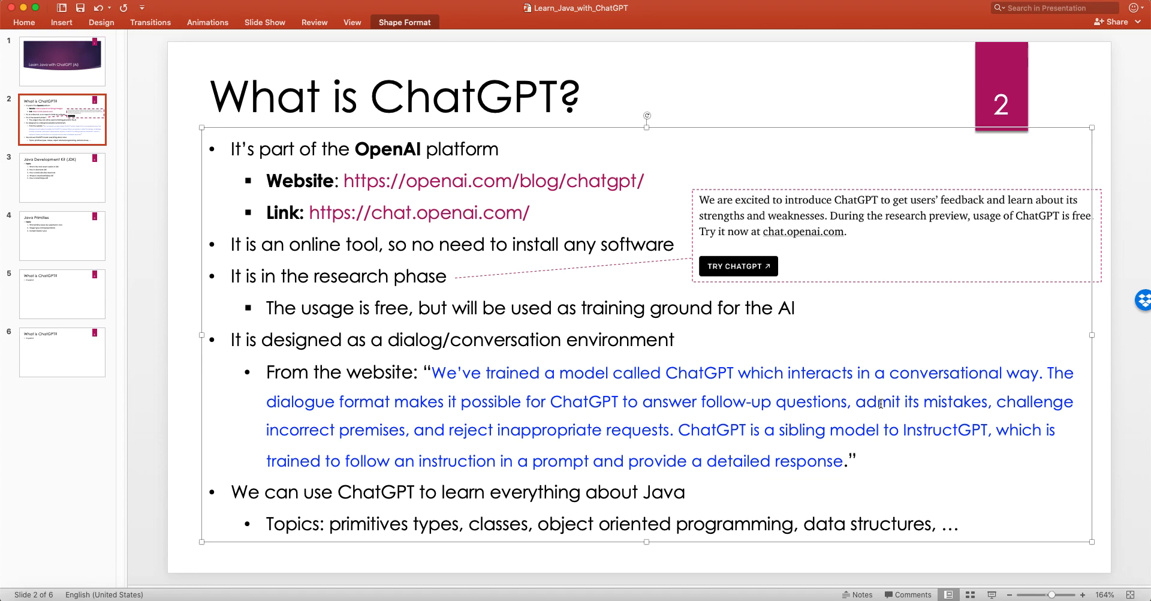
{"action": "left_click", "coordinate": [879, 403]}
{"action": "left_click_drag", "start_coordinate": [872, 409], "coordinate": [986, 403]}
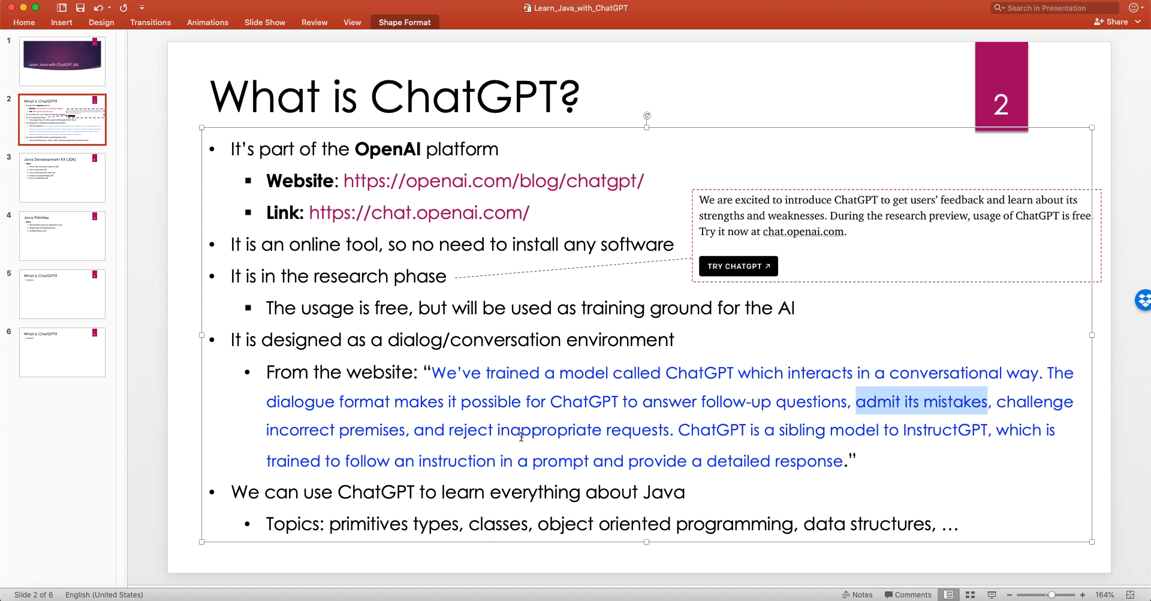
{"action": "left_click_drag", "start_coordinate": [674, 435], "coordinate": [417, 432]}
{"action": "left_click", "coordinate": [354, 427]}
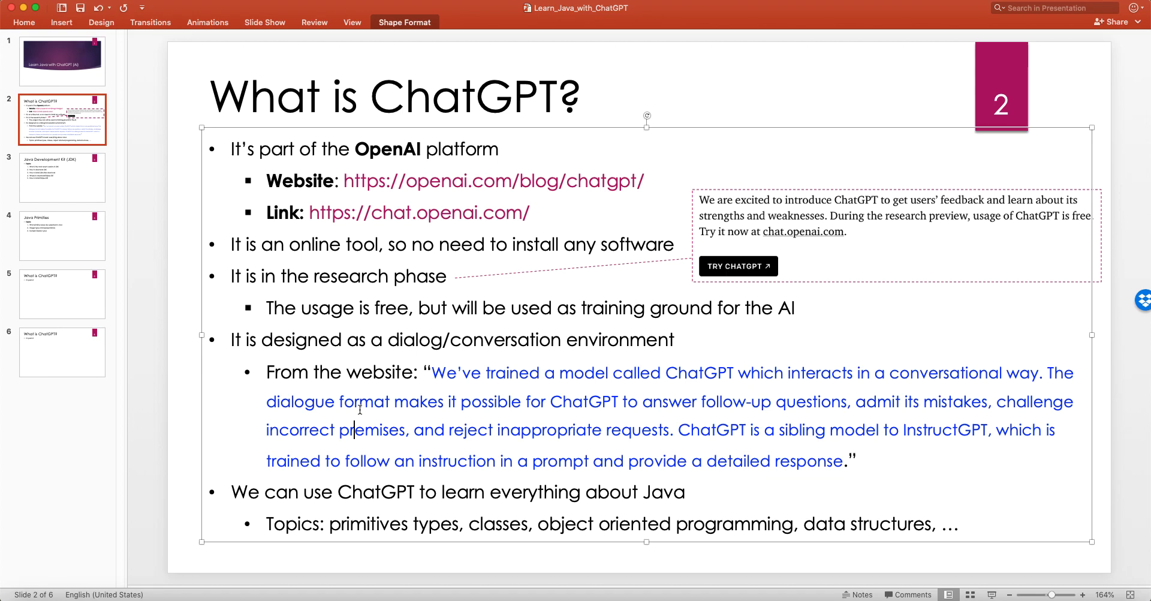
{"action": "left_click", "coordinate": [845, 430]}
{"action": "double_click", "coordinate": [957, 432]}
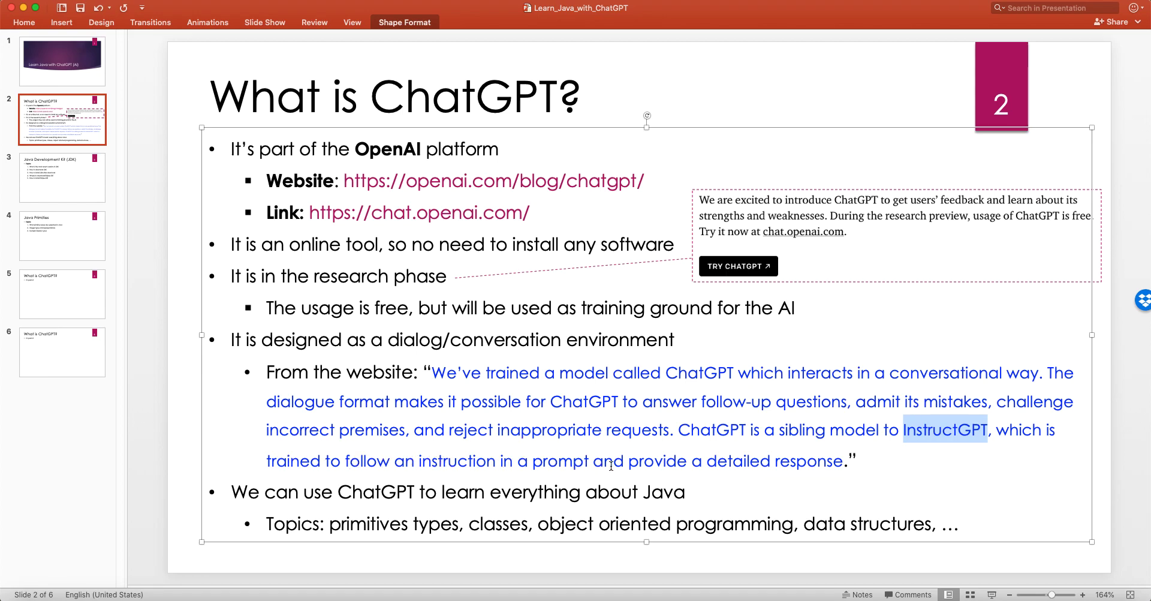
{"action": "left_click", "coordinate": [391, 511]}
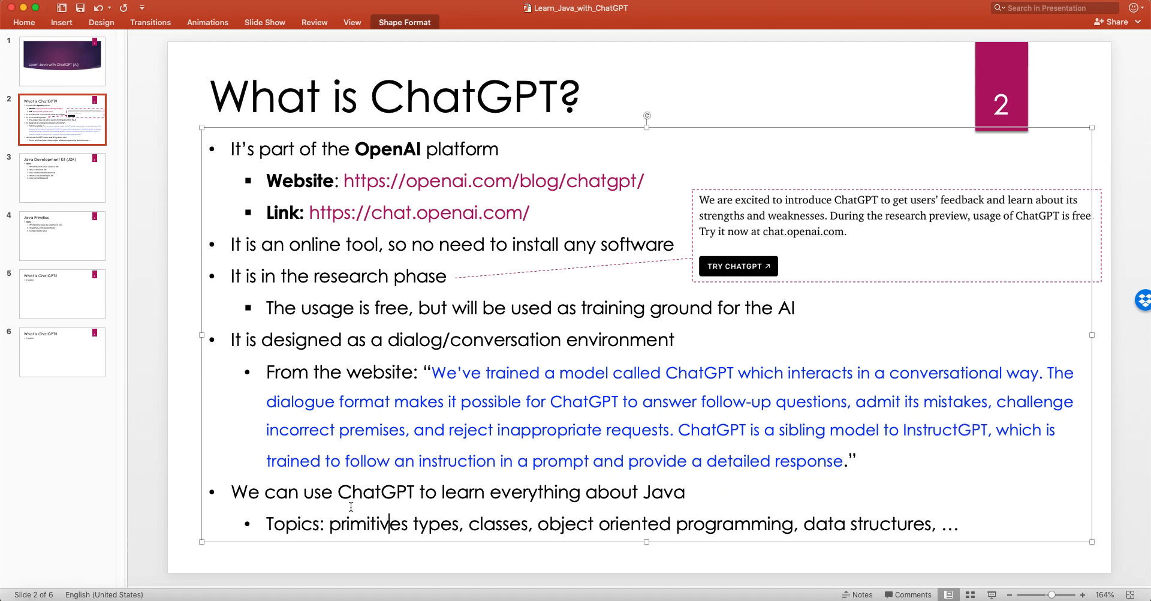
{"action": "left_click_drag", "start_coordinate": [340, 493], "coordinate": [587, 494]}
{"action": "left_click_drag", "start_coordinate": [688, 495], "coordinate": [218, 497]}
{"action": "left_click", "coordinate": [396, 452]}
{"action": "left_click_drag", "start_coordinate": [703, 489], "coordinate": [340, 457]}
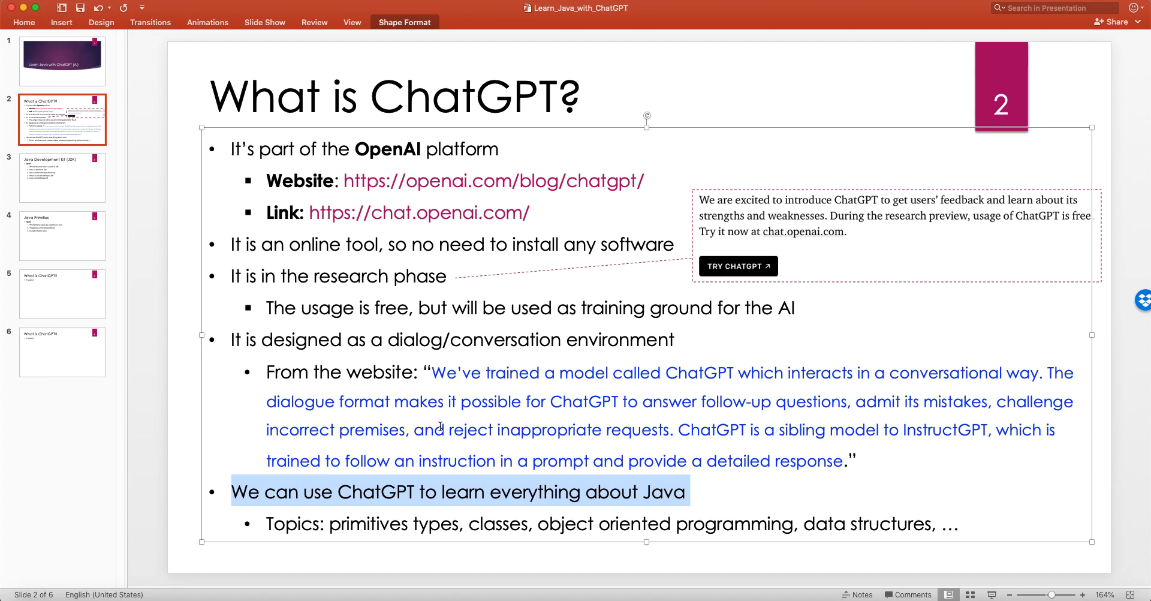
{"action": "left_click", "coordinate": [564, 447]}
{"action": "left_click_drag", "start_coordinate": [689, 492], "coordinate": [402, 492]}
{"action": "left_click", "coordinate": [414, 454]}
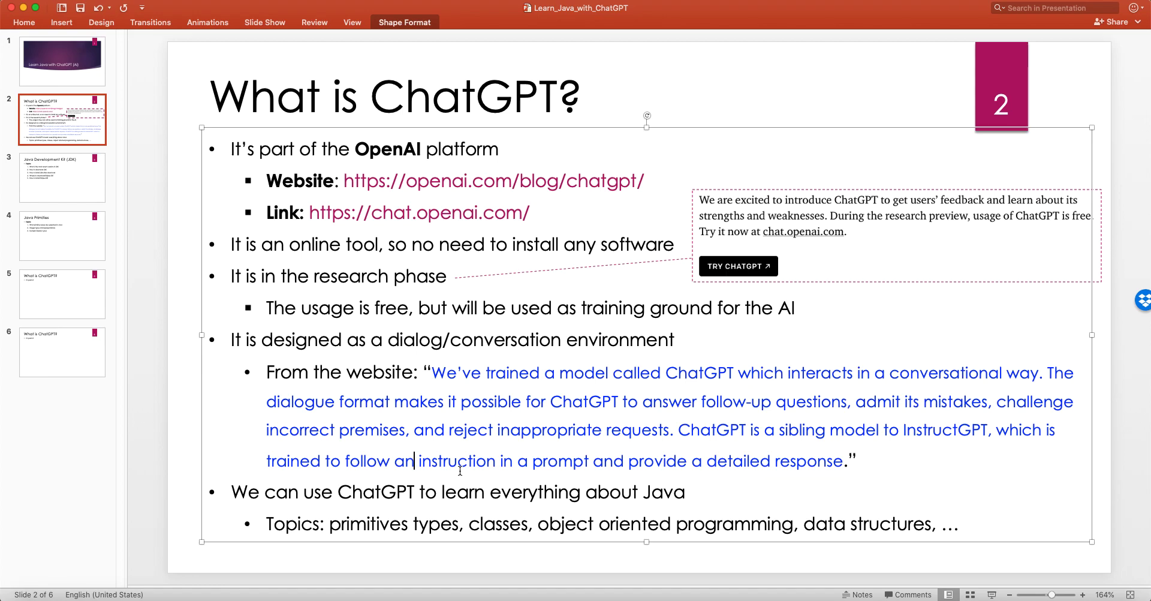
{"action": "double_click", "coordinate": [664, 492]}
{"action": "left_click", "coordinate": [519, 493]}
{"action": "left_click", "coordinate": [191, 302]}
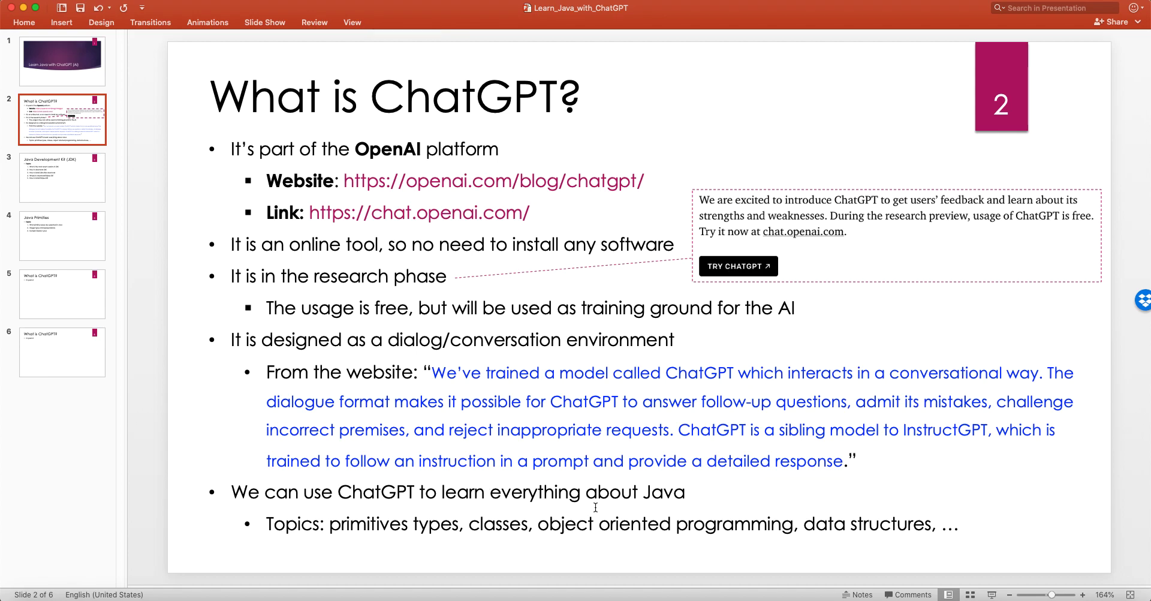
{"action": "double_click", "coordinate": [483, 96]}
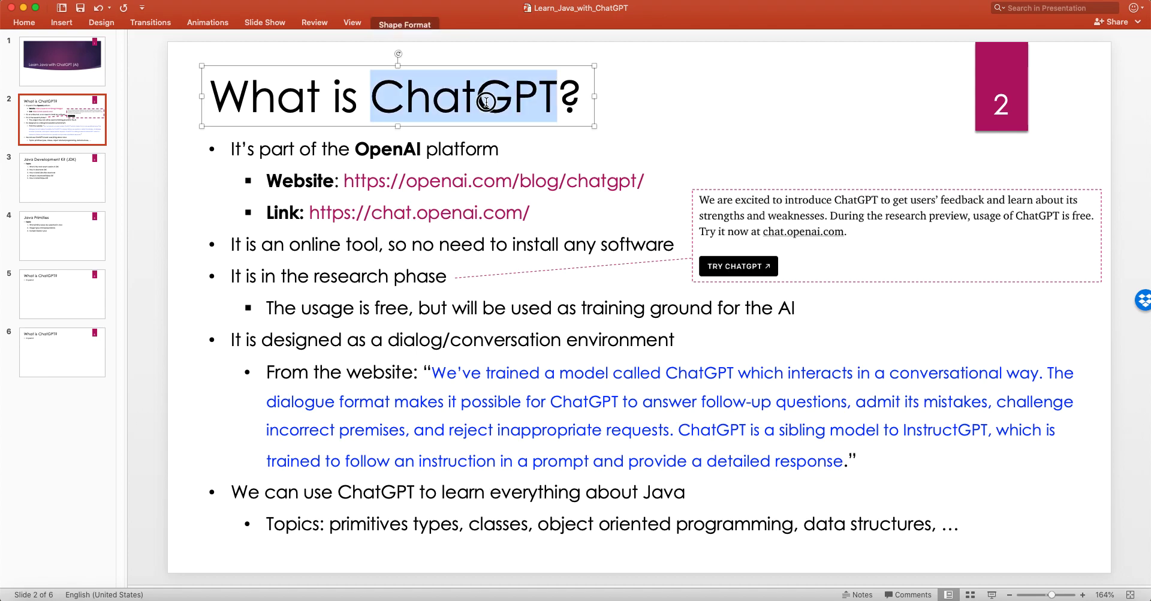
{"action": "left_click", "coordinate": [633, 438]}
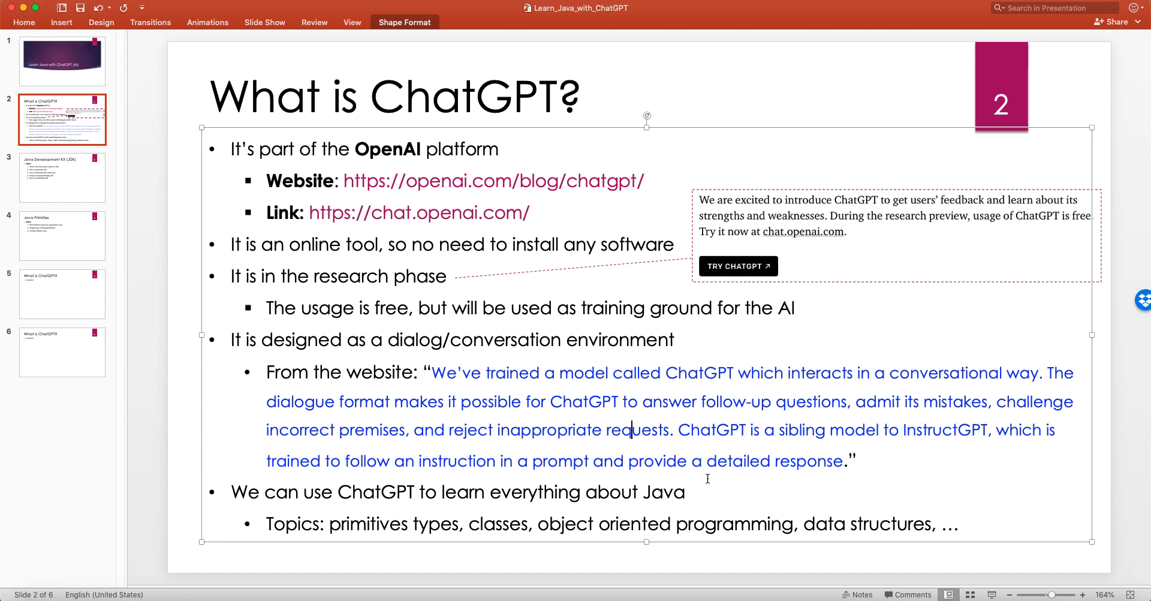
{"action": "double_click", "coordinate": [664, 491]}
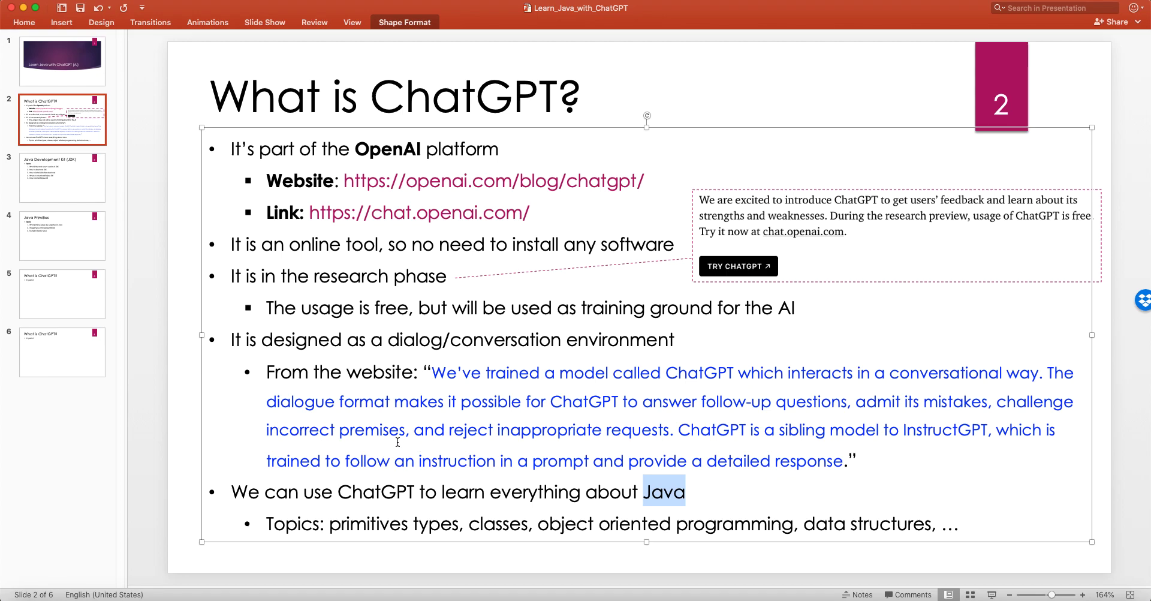
{"action": "double_click", "coordinate": [290, 523]}
{"action": "left_click", "coordinate": [415, 495]}
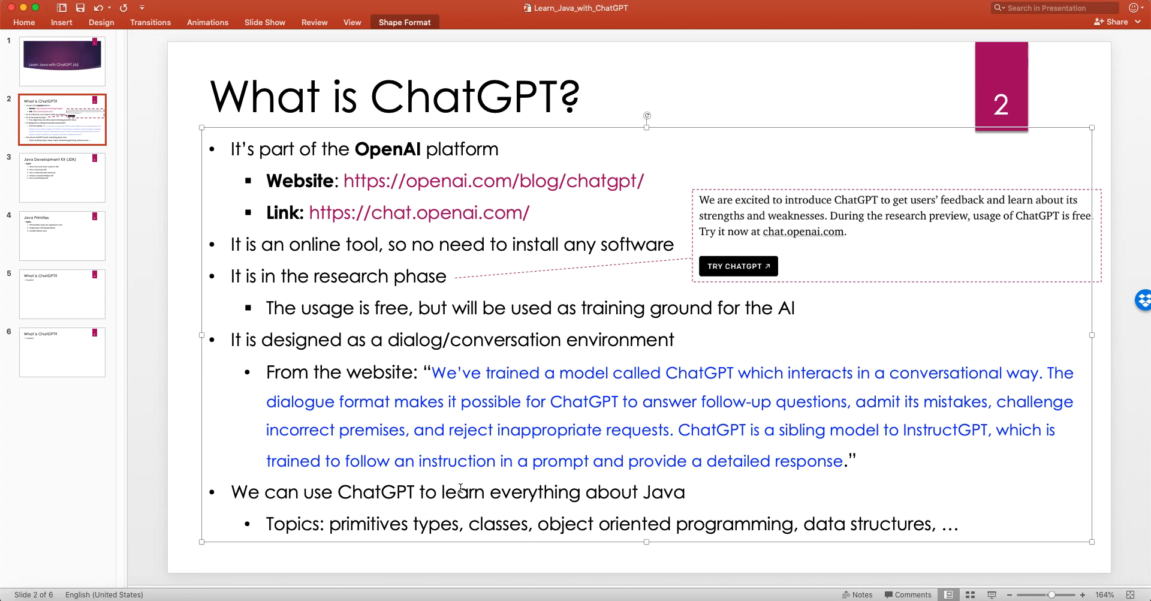
{"action": "double_click", "coordinate": [367, 523]}
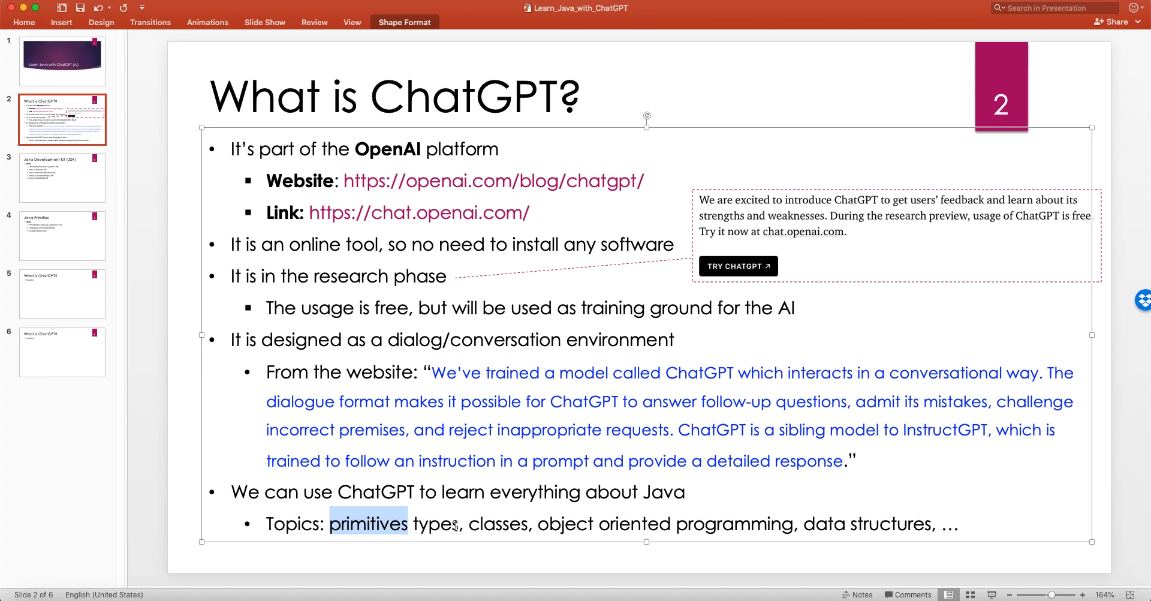
{"action": "left_click_drag", "start_coordinate": [455, 526], "coordinate": [335, 527]}
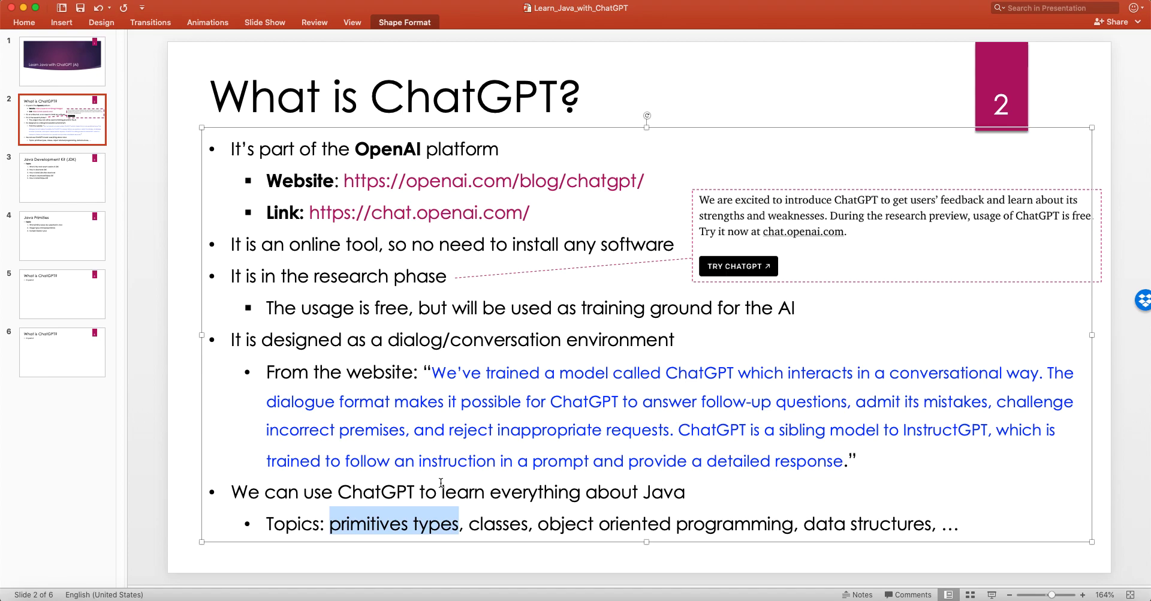
{"action": "left_click", "coordinate": [495, 522]}
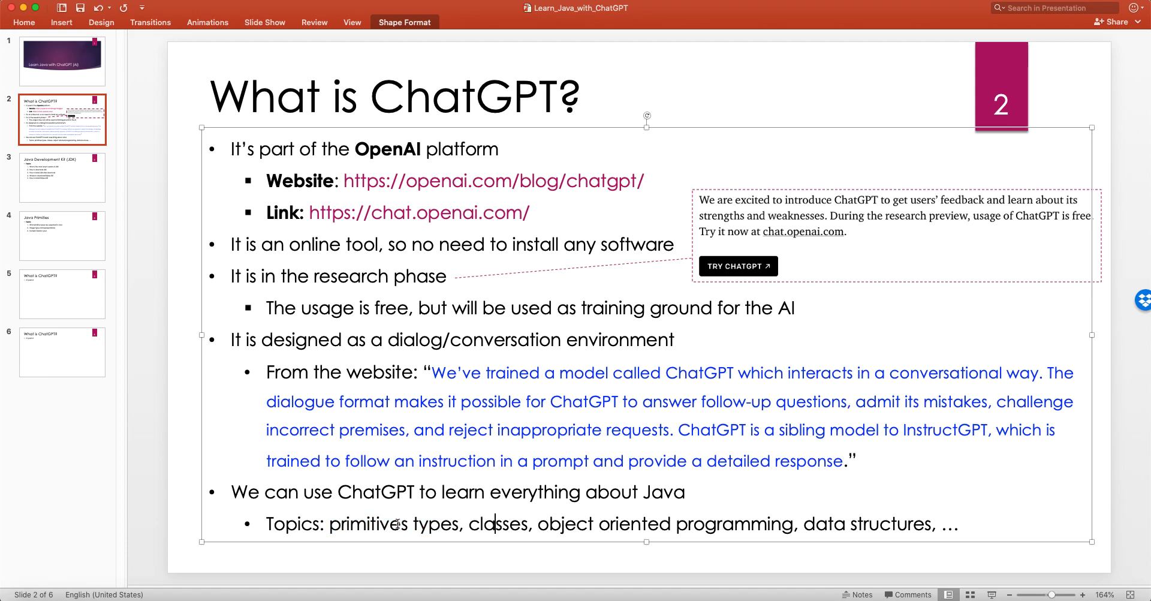
{"action": "double_click", "coordinate": [364, 523]}
{"action": "left_click", "coordinate": [525, 522]}
{"action": "double_click", "coordinate": [488, 523]}
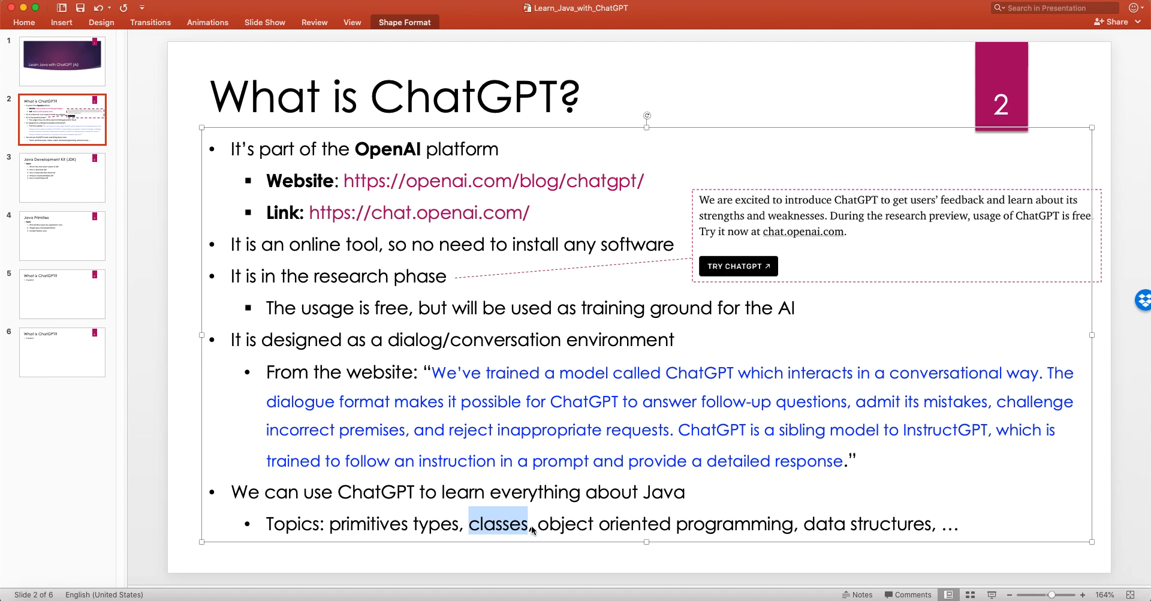
{"action": "left_click_drag", "start_coordinate": [795, 523], "coordinate": [538, 522]}
{"action": "double_click", "coordinate": [828, 522]}
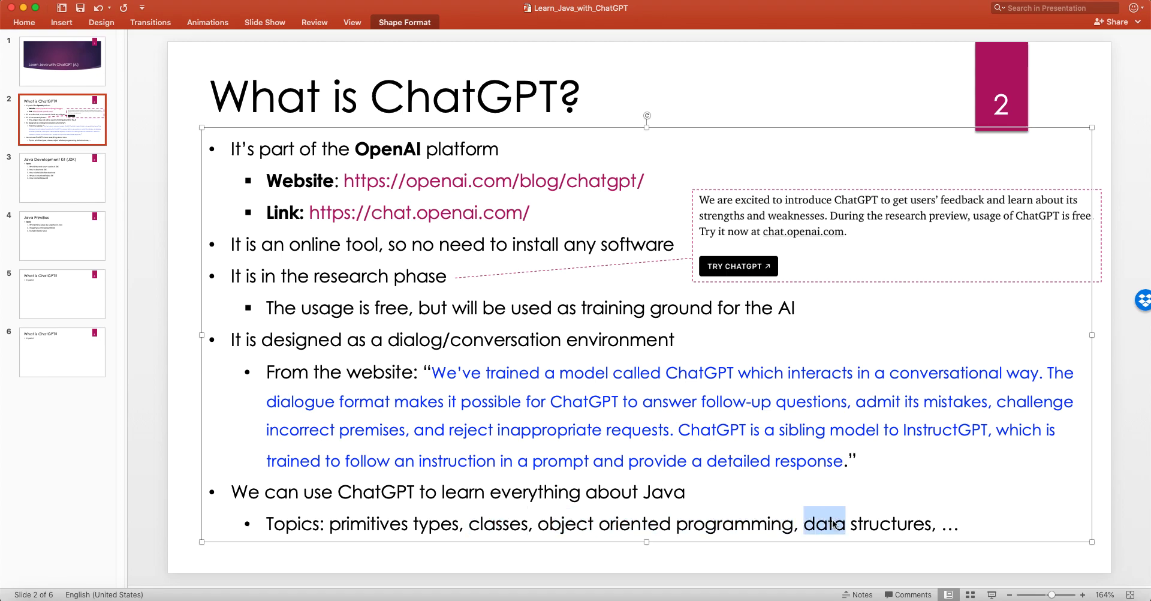
{"action": "left_click", "coordinate": [858, 502]}
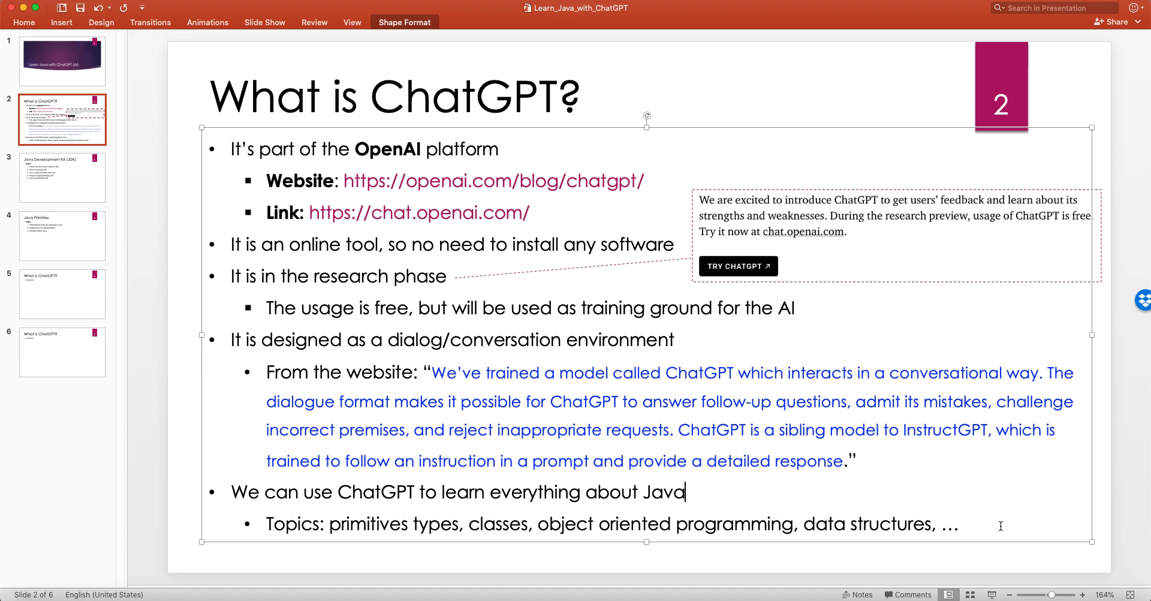
Point out 'data structures' in the Topics line, then switch to slide 3, Java Development Kit (JDK)
{"action": "left_click_drag", "start_coordinate": [931, 526], "coordinate": [804, 526]}
{"action": "left_click", "coordinate": [775, 496]}
{"action": "left_click_drag", "start_coordinate": [804, 524], "coordinate": [928, 525]}
{"action": "left_click", "coordinate": [745, 493]}
{"action": "key", "text": "Escape"}
{"action": "key", "text": "Escape"}
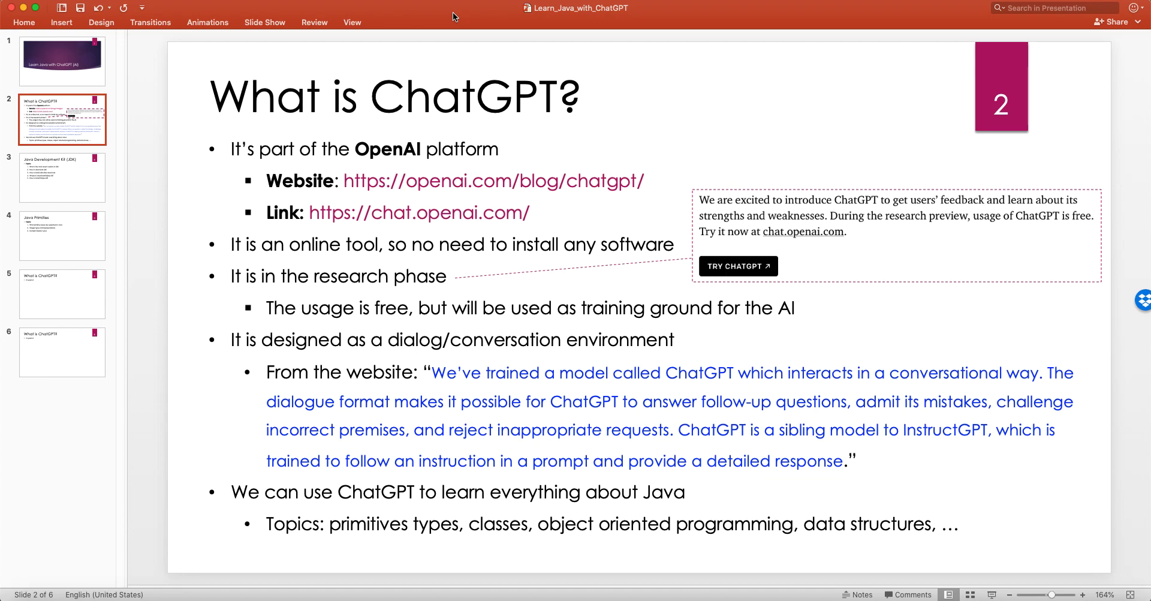
{"action": "left_click", "coordinate": [67, 183]}
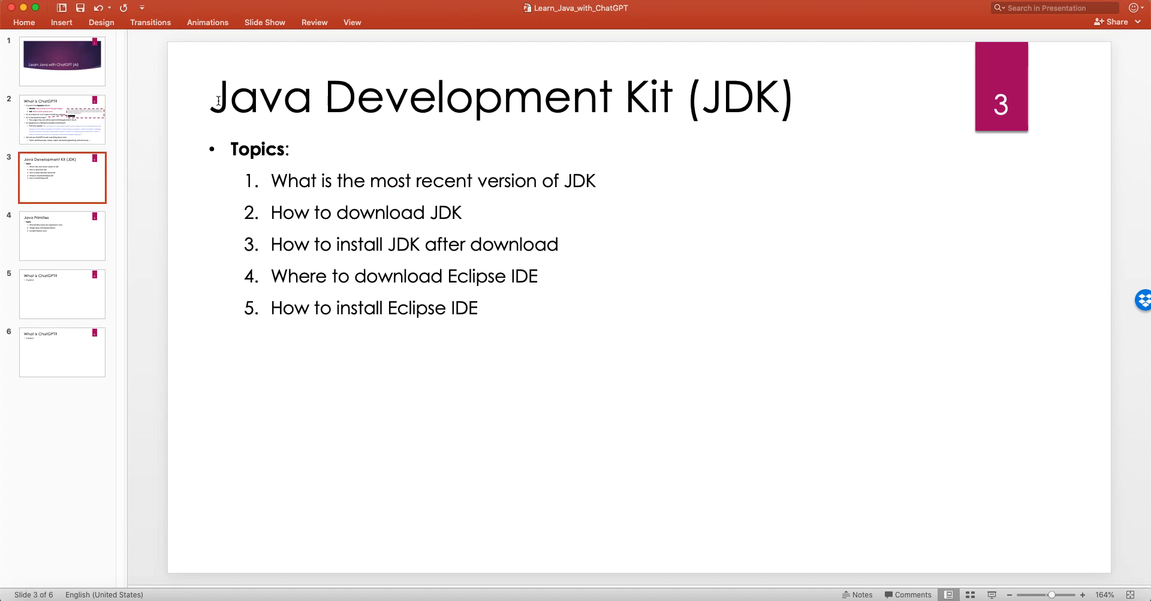
{"action": "left_click_drag", "start_coordinate": [215, 101], "coordinate": [794, 108]}
{"action": "left_click", "coordinate": [640, 363]}
{"action": "double_click", "coordinate": [753, 102]}
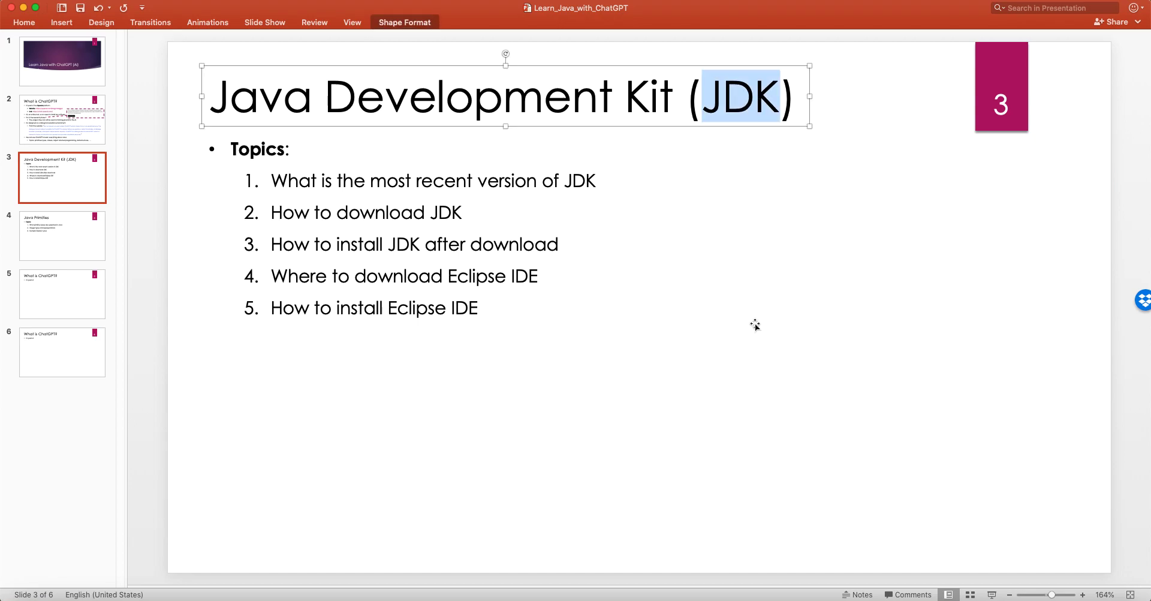
{"action": "left_click", "coordinate": [467, 182]}
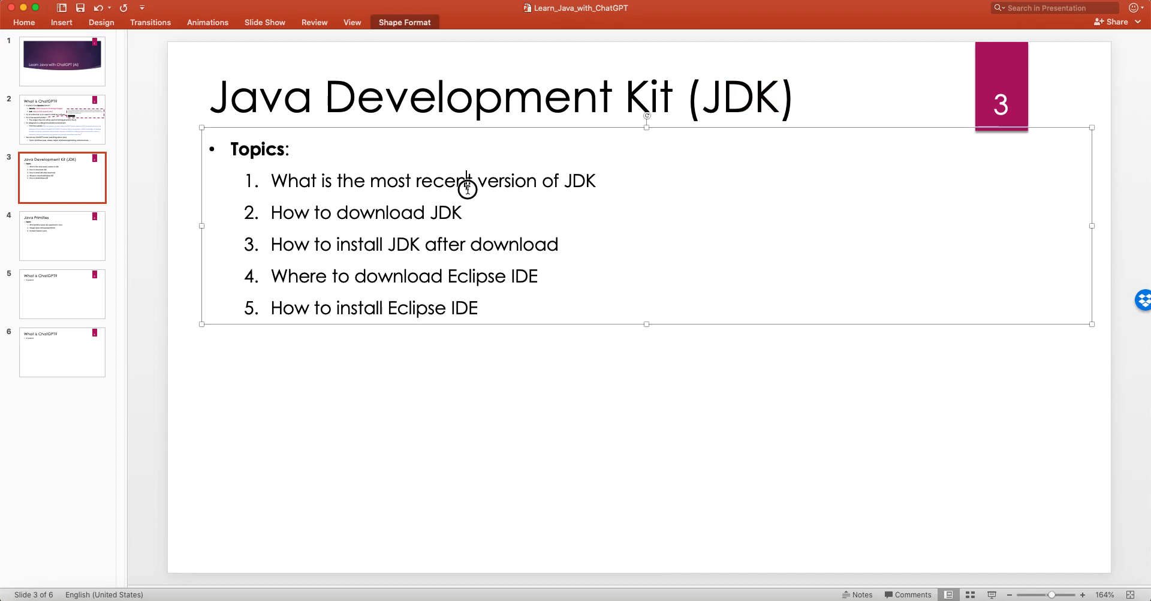
{"action": "double_click", "coordinate": [467, 183]}
{"action": "left_click", "coordinate": [588, 459]}
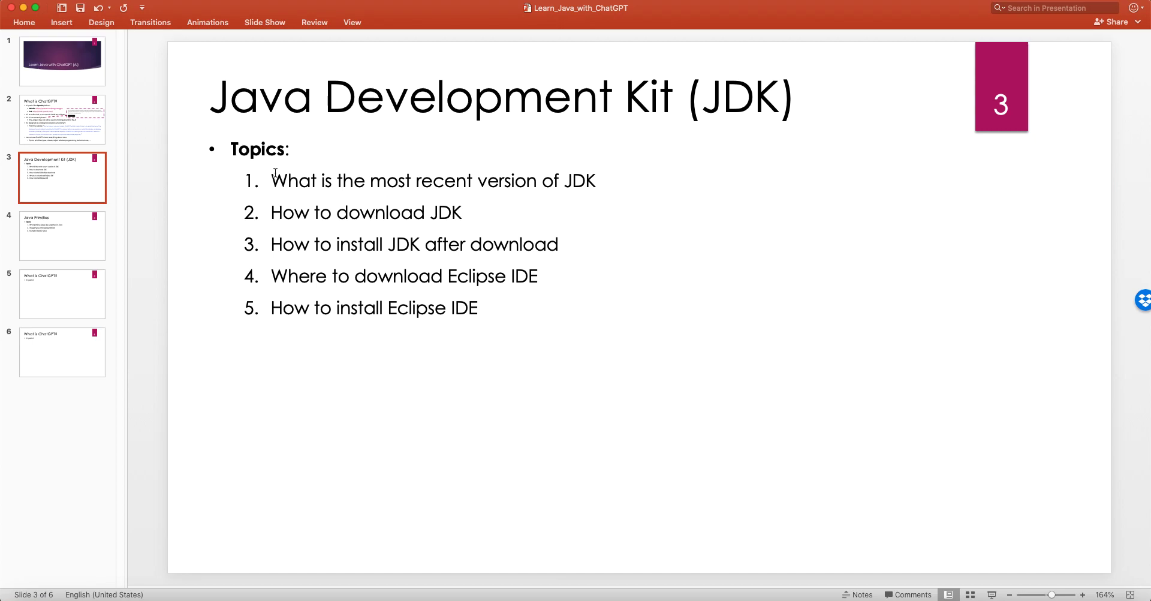
{"action": "left_click_drag", "start_coordinate": [273, 180], "coordinate": [581, 195]}
{"action": "left_click", "coordinate": [499, 213]}
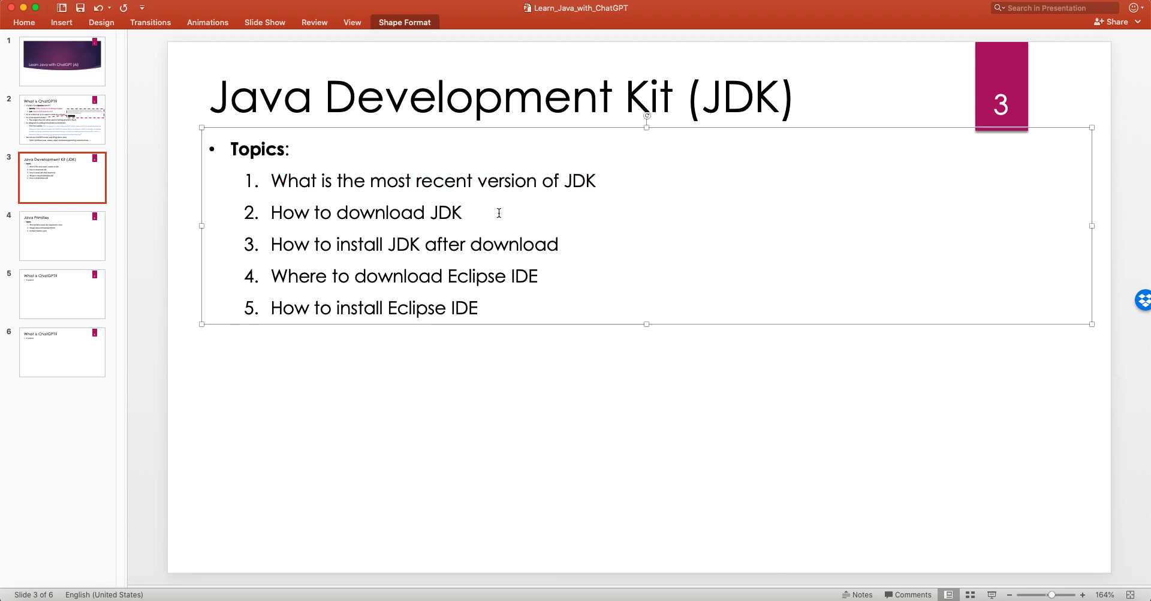
{"action": "left_click_drag", "start_coordinate": [370, 180], "coordinate": [597, 181]}
{"action": "left_click", "coordinate": [495, 415]}
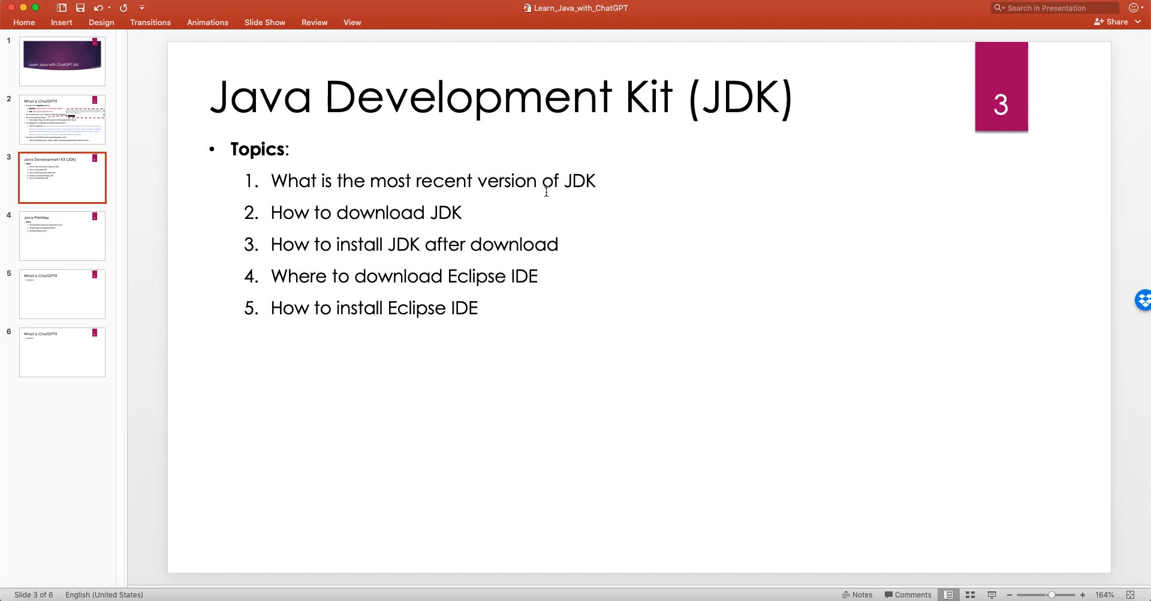
{"action": "double_click", "coordinate": [580, 180]}
{"action": "left_click", "coordinate": [503, 388]}
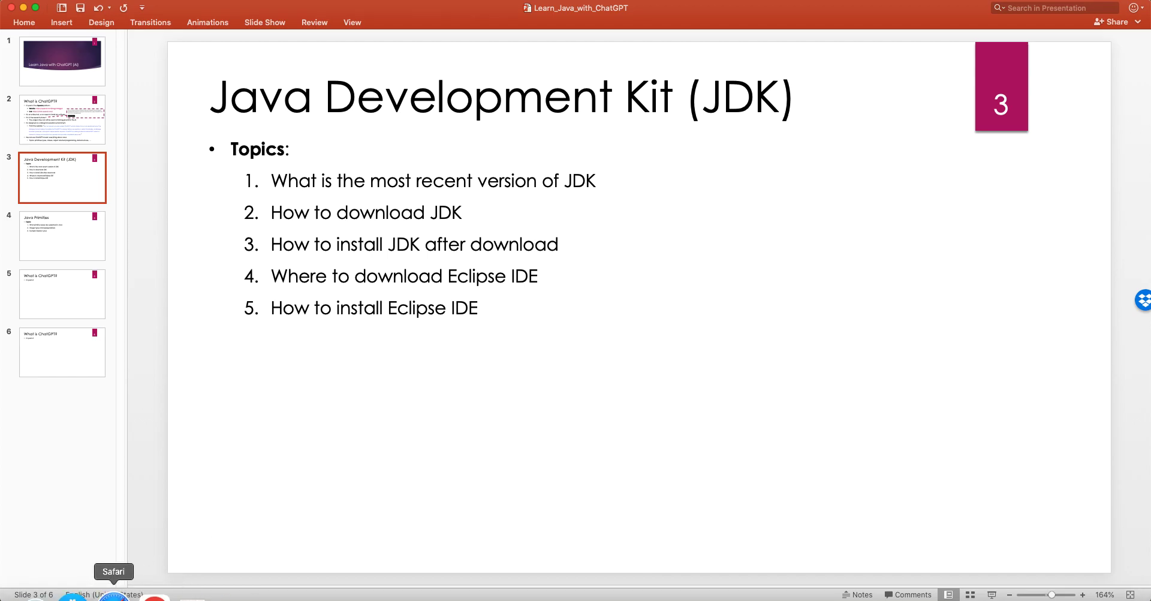
Switch to Safari on chat.openai.com and put the cursor in the ChatGPT message box
{"action": "left_click", "coordinate": [114, 596]}
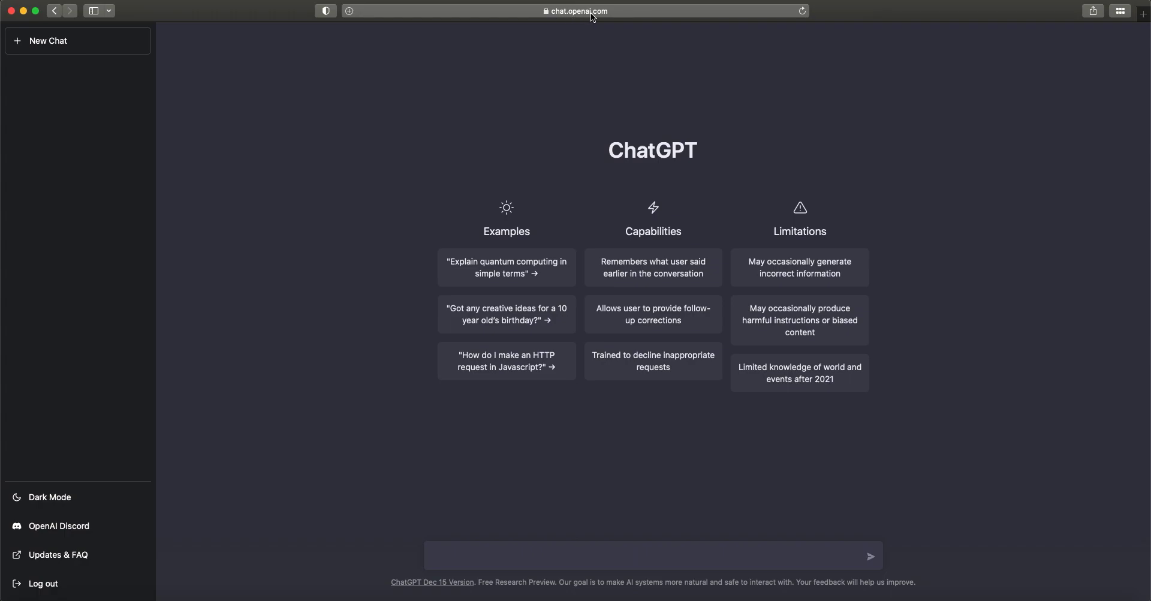
{"action": "left_click", "coordinate": [465, 557]}
Send the message 'hello' to ChatGPT
{"action": "left_click", "coordinate": [619, 546]}
{"action": "type", "text": "hello"}
{"action": "key", "text": "Return"}
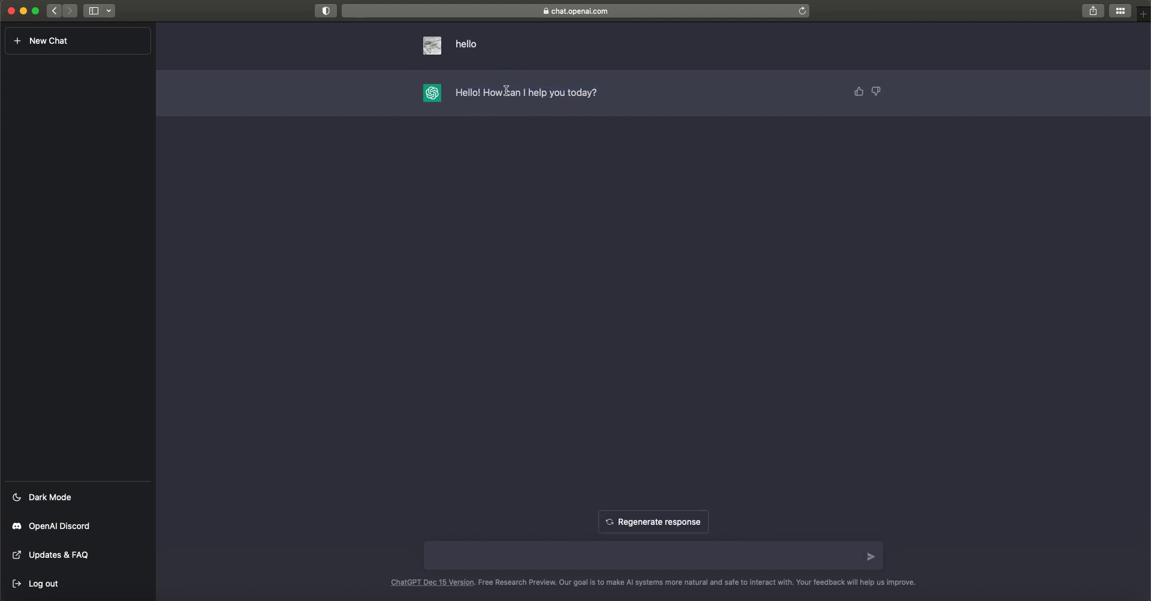
Highlight the hello exchange and the reply 'Hello! How can I help you today?'
{"action": "left_click_drag", "start_coordinate": [456, 44], "coordinate": [599, 93]}
{"action": "left_click", "coordinate": [571, 185]}
{"action": "mouse_move", "coordinate": [461, 94]}
{"action": "left_mouse_down"}
{"action": "mouse_move", "coordinate": [617, 91]}
{"action": "mouse_move", "coordinate": [458, 93]}
{"action": "mouse_move", "coordinate": [604, 91]}
{"action": "mouse_move", "coordinate": [483, 95]}
{"action": "left_mouse_up"}
{"action": "left_click", "coordinate": [459, 93]}
Clear the reply highlight and regenerate the response to 'hello'
{"action": "left_click", "coordinate": [603, 91]}
{"action": "left_click", "coordinate": [484, 94]}
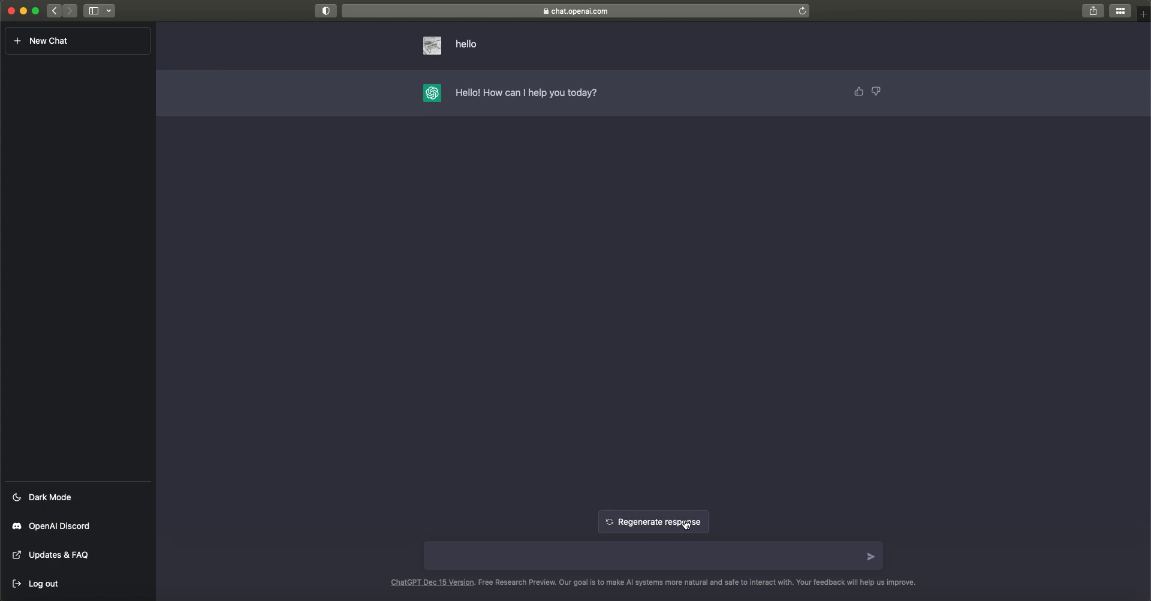
{"action": "left_click", "coordinate": [665, 523]}
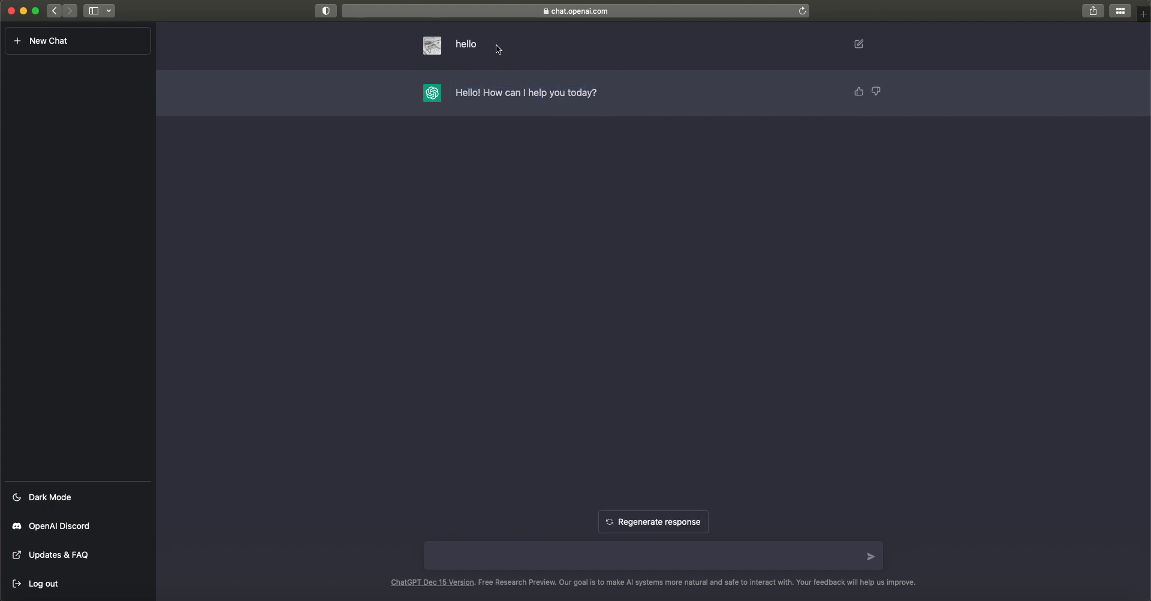
Page between reply versions 1/2 and 2/2, highlighting each greeting text
{"action": "left_click", "coordinate": [386, 94]}
{"action": "left_click", "coordinate": [414, 94]}
{"action": "left_click_drag", "start_coordinate": [614, 94], "coordinate": [457, 93]}
{"action": "left_click", "coordinate": [487, 97]}
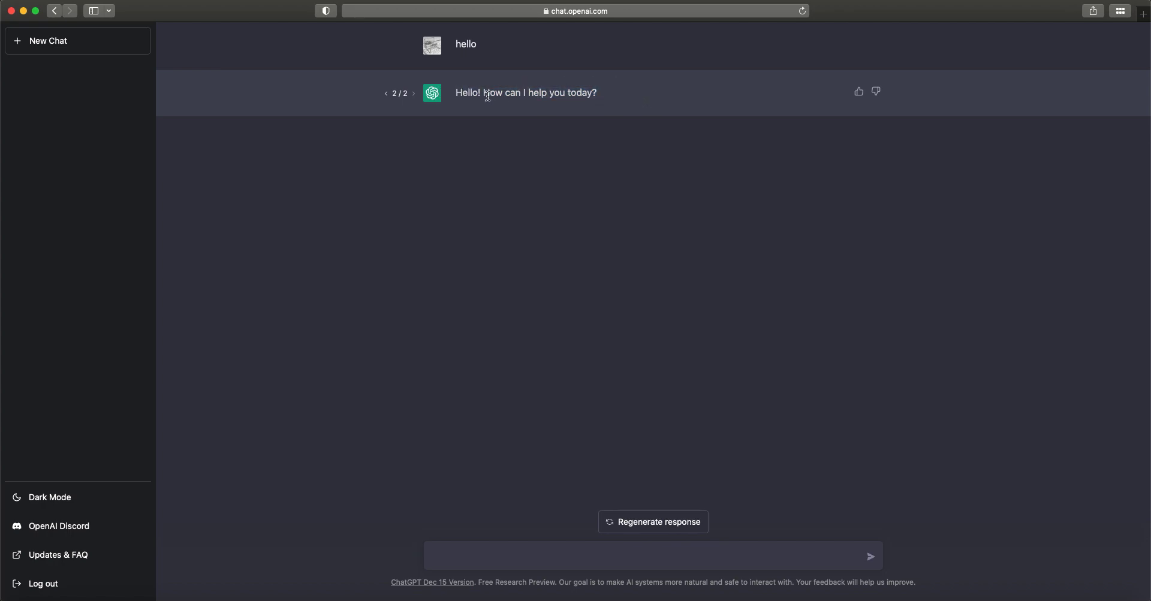
{"action": "left_click", "coordinate": [387, 93]}
{"action": "left_click_drag", "start_coordinate": [451, 93], "coordinate": [671, 92]}
{"action": "left_click", "coordinate": [413, 93]}
{"action": "left_click_drag", "start_coordinate": [463, 97], "coordinate": [646, 94]}
{"action": "left_click", "coordinate": [645, 95]}
In a new chat, send 'I want to learn java. Where should i start?' and highlight it
{"action": "left_click", "coordinate": [102, 47]}
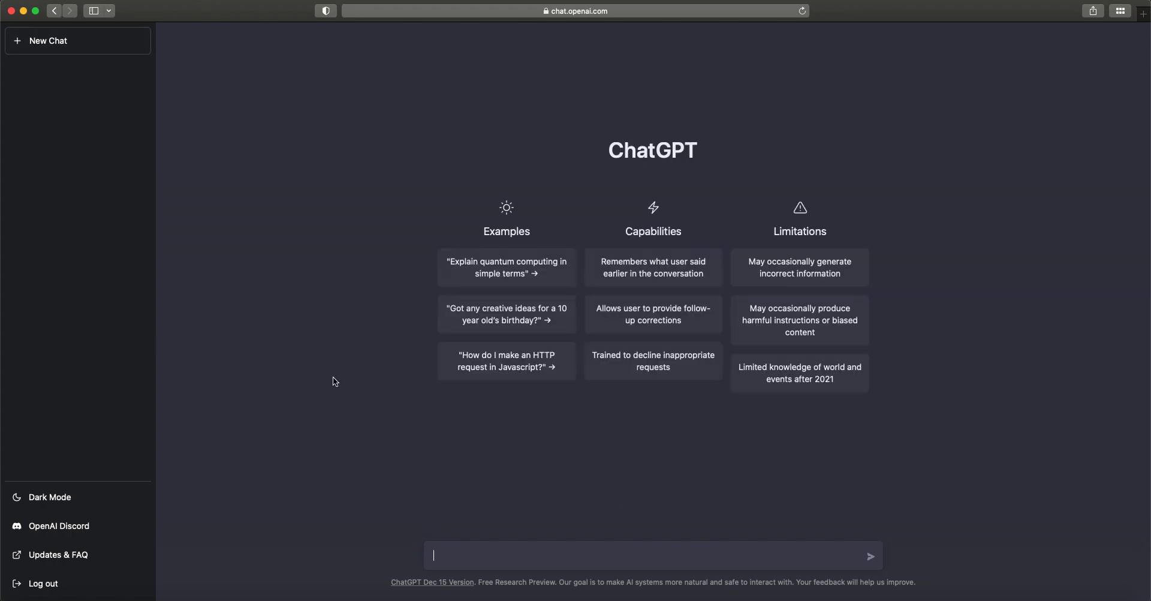
{"action": "type", "text": "I want to learn java. Where s"}
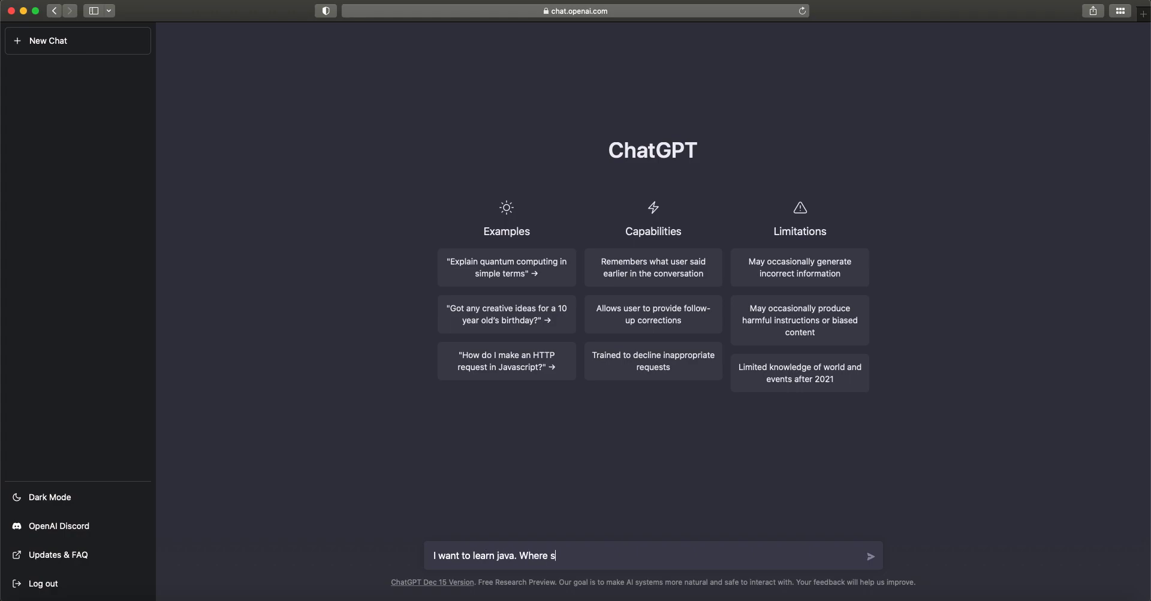
{"action": "type", "text": "hould i start?"}
{"action": "key", "text": "Return"}
{"action": "left_click_drag", "start_coordinate": [634, 46], "coordinate": [450, 45]}
{"action": "left_click", "coordinate": [299, 215]}
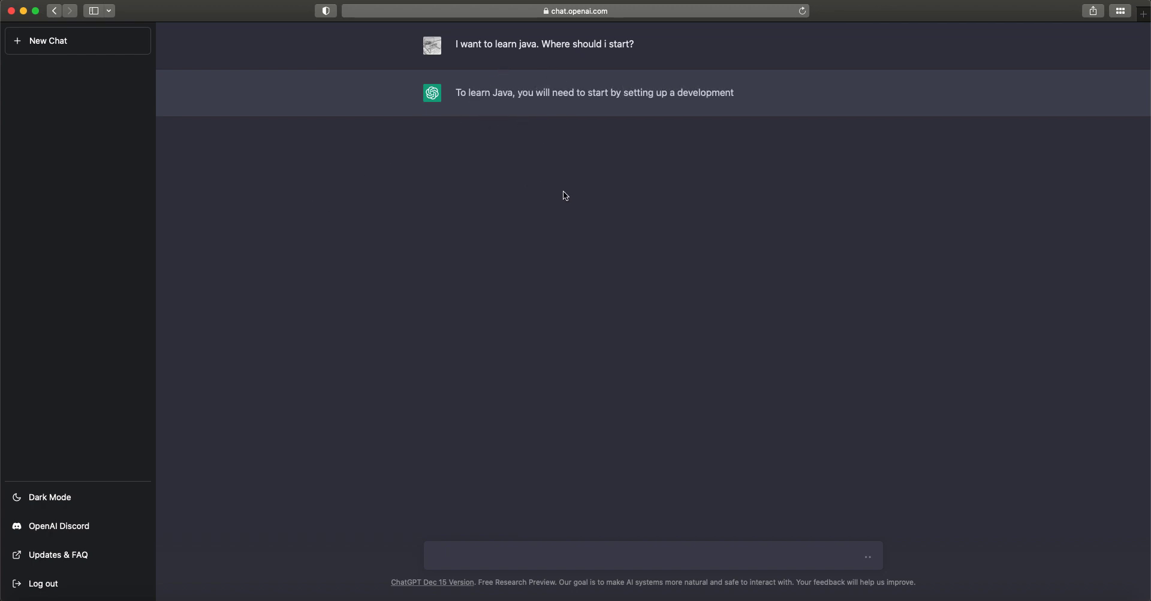
Highlight the opening and JDK-installation lines while streaming, then the whole finished five-step answer
{"action": "left_click_drag", "start_coordinate": [456, 92], "coordinate": [822, 128]}
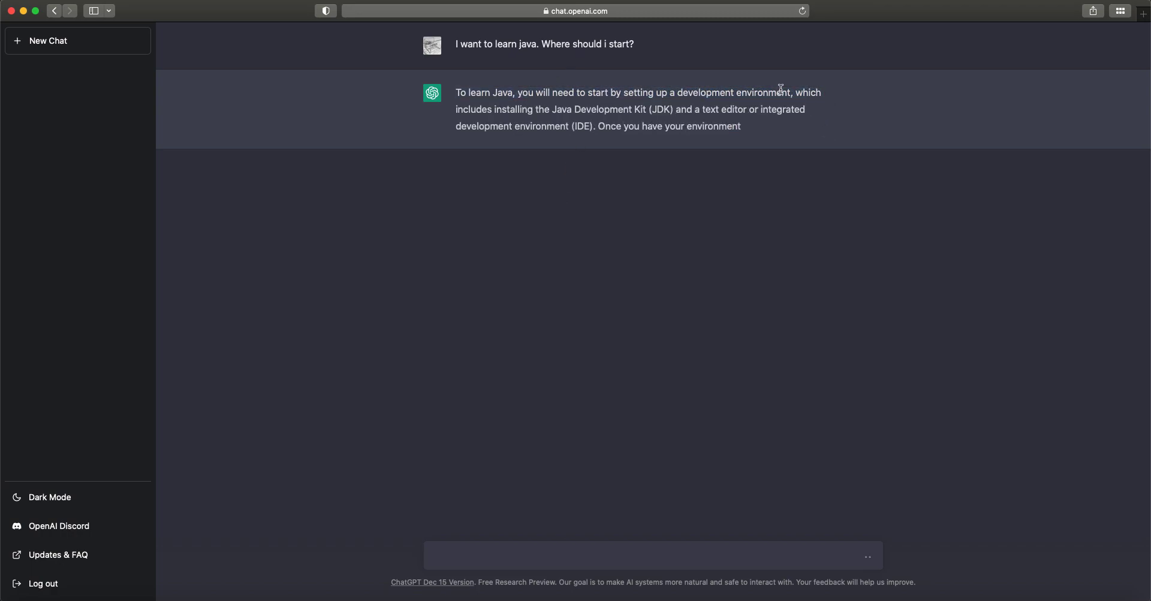
{"action": "left_click_drag", "start_coordinate": [790, 92], "coordinate": [827, 115]}
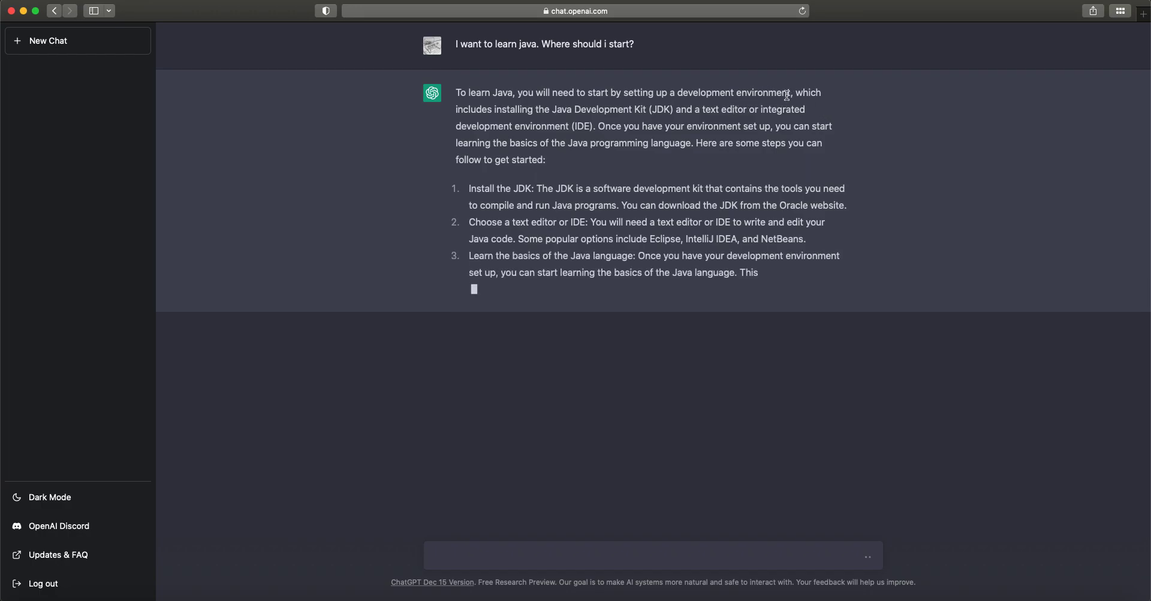
{"action": "left_click_drag", "start_coordinate": [788, 94], "coordinate": [635, 106]}
{"action": "left_click", "coordinate": [634, 107]}
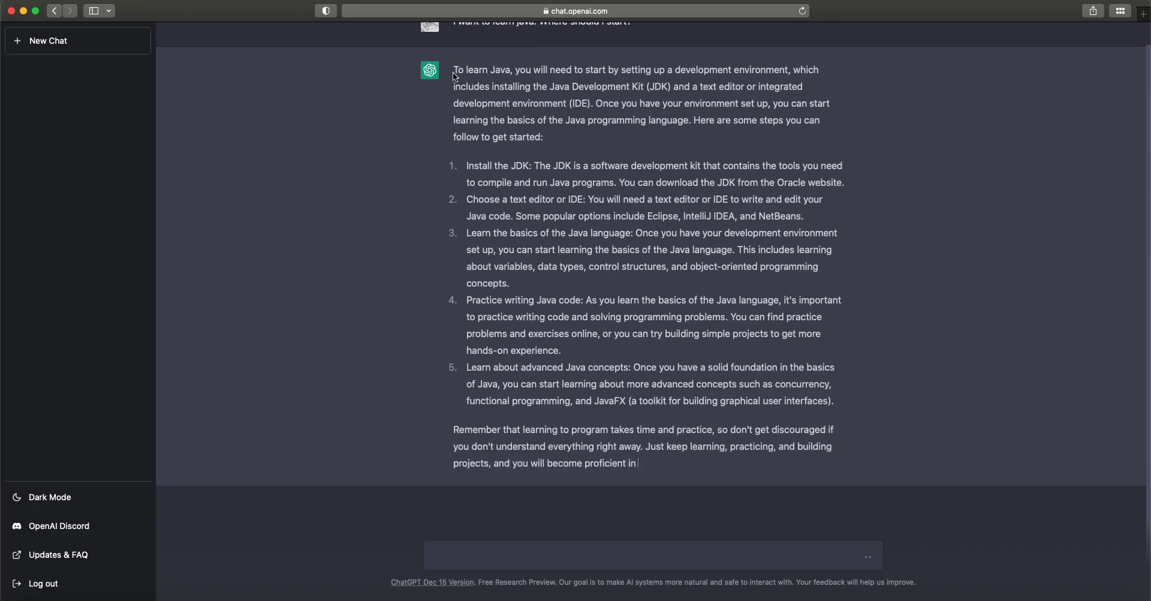
{"action": "left_click_drag", "start_coordinate": [454, 77], "coordinate": [700, 462]}
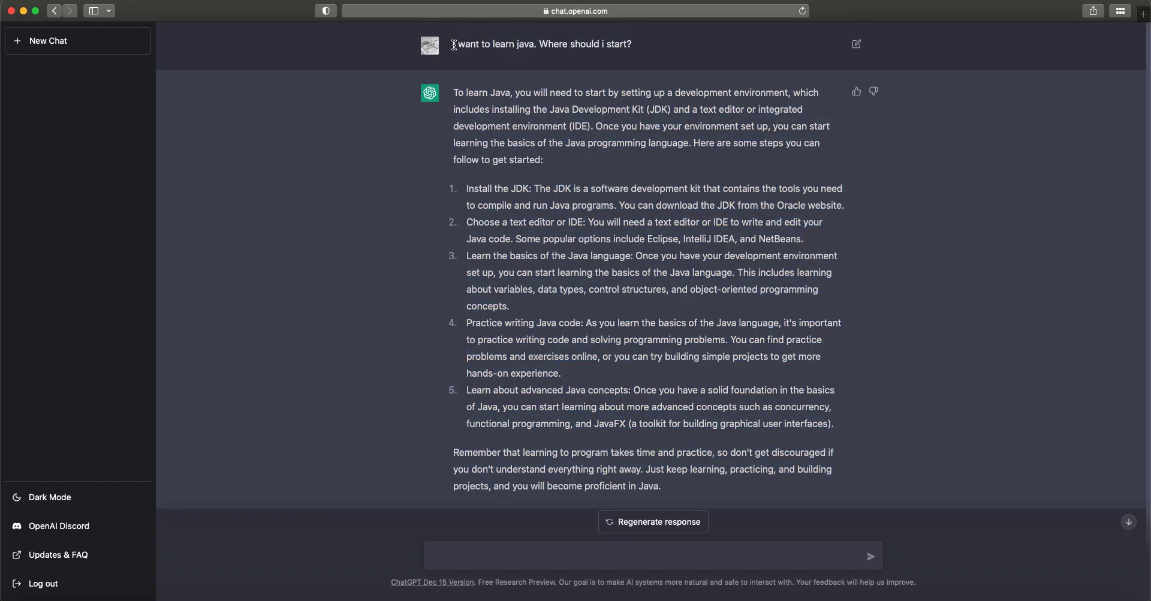
{"action": "left_click_drag", "start_coordinate": [452, 44], "coordinate": [660, 48]}
{"action": "left_click", "coordinate": [660, 48]}
{"action": "left_click_drag", "start_coordinate": [673, 111], "coordinate": [758, 111]}
{"action": "left_click", "coordinate": [664, 148]}
{"action": "left_click", "coordinate": [679, 143]}
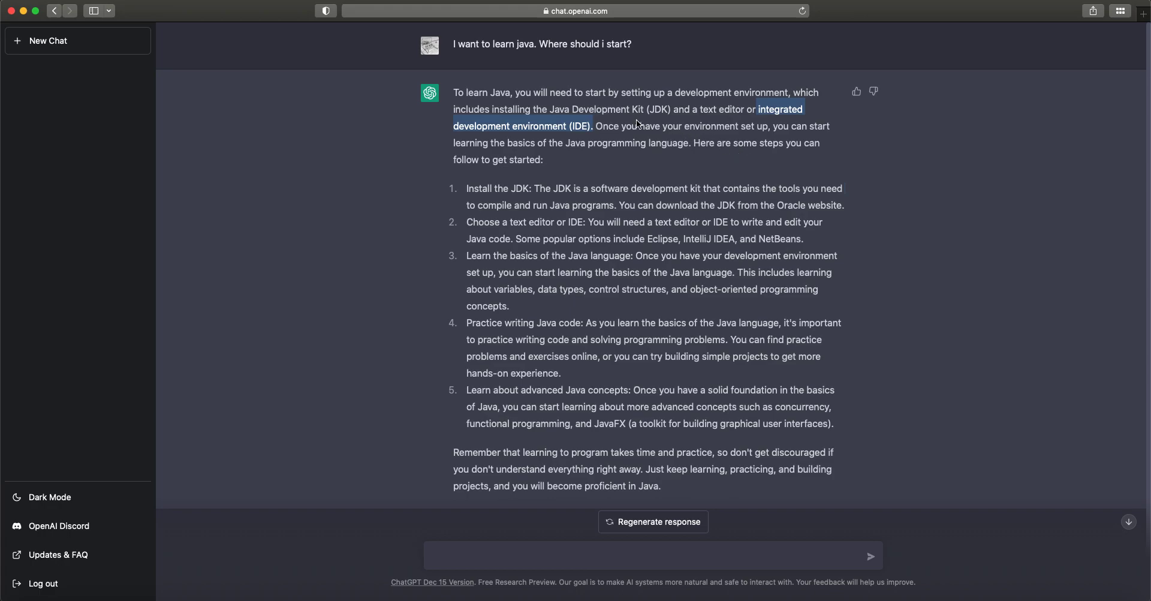
{"action": "left_click", "coordinate": [752, 112]}
{"action": "left_click_drag", "start_coordinate": [760, 111], "coordinate": [594, 125]}
{"action": "left_click", "coordinate": [774, 110]}
{"action": "double_click", "coordinate": [575, 127]}
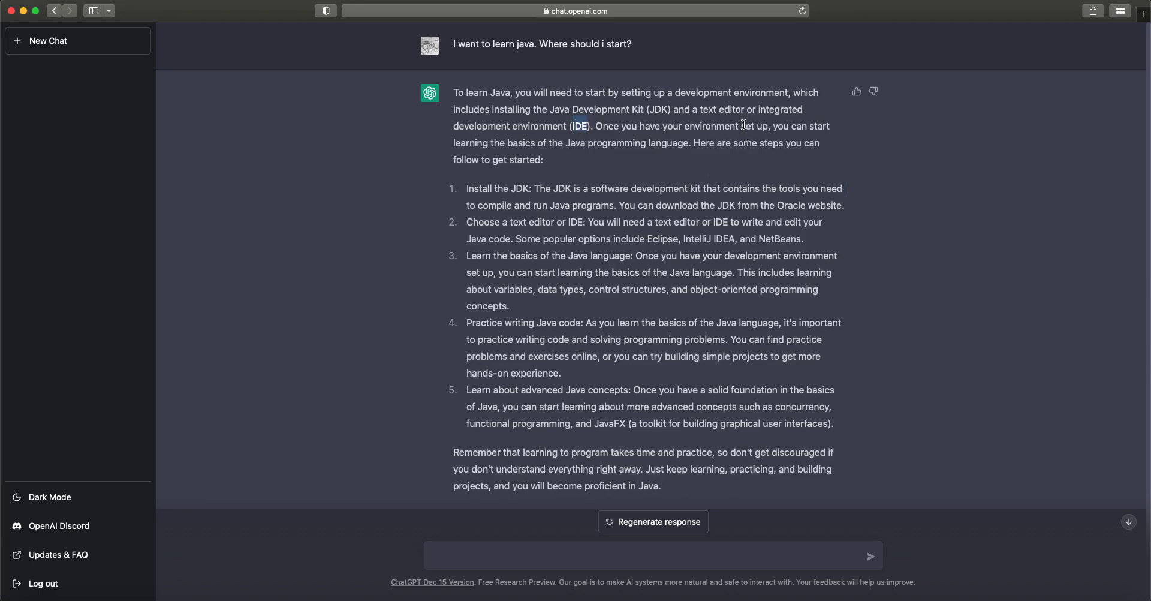
{"action": "double_click", "coordinate": [779, 110]}
{"action": "left_click_drag", "start_coordinate": [673, 110], "coordinate": [540, 112]}
{"action": "left_click", "coordinate": [576, 125]}
{"action": "double_click", "coordinate": [575, 125]}
{"action": "left_click_drag", "start_coordinate": [550, 109], "coordinate": [692, 110]}
{"action": "left_click", "coordinate": [693, 110]}
{"action": "left_click_drag", "start_coordinate": [701, 112], "coordinate": [747, 110]}
{"action": "left_click", "coordinate": [747, 111]}
{"action": "mouse_move", "coordinate": [591, 133]}
{"action": "left_mouse_down"}
{"action": "mouse_move", "coordinate": [454, 127]}
{"action": "mouse_move", "coordinate": [780, 128]}
{"action": "mouse_move", "coordinate": [499, 160]}
{"action": "mouse_move", "coordinate": [547, 144]}
{"action": "mouse_move", "coordinate": [690, 145]}
{"action": "mouse_move", "coordinate": [596, 127]}
{"action": "left_mouse_up"}
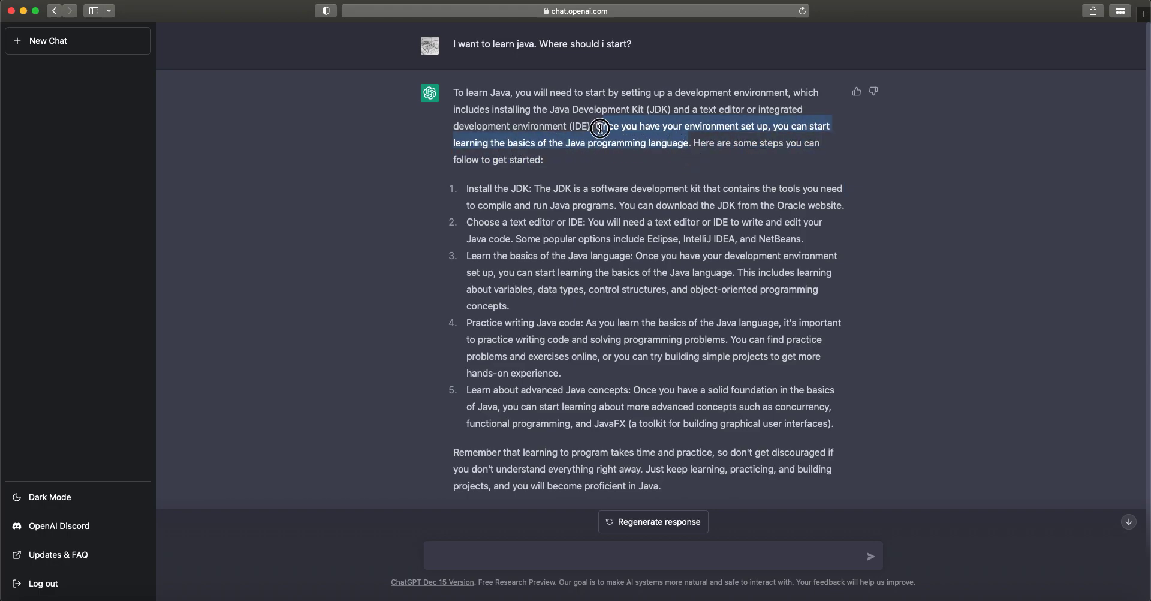
{"action": "left_click", "coordinate": [668, 155]}
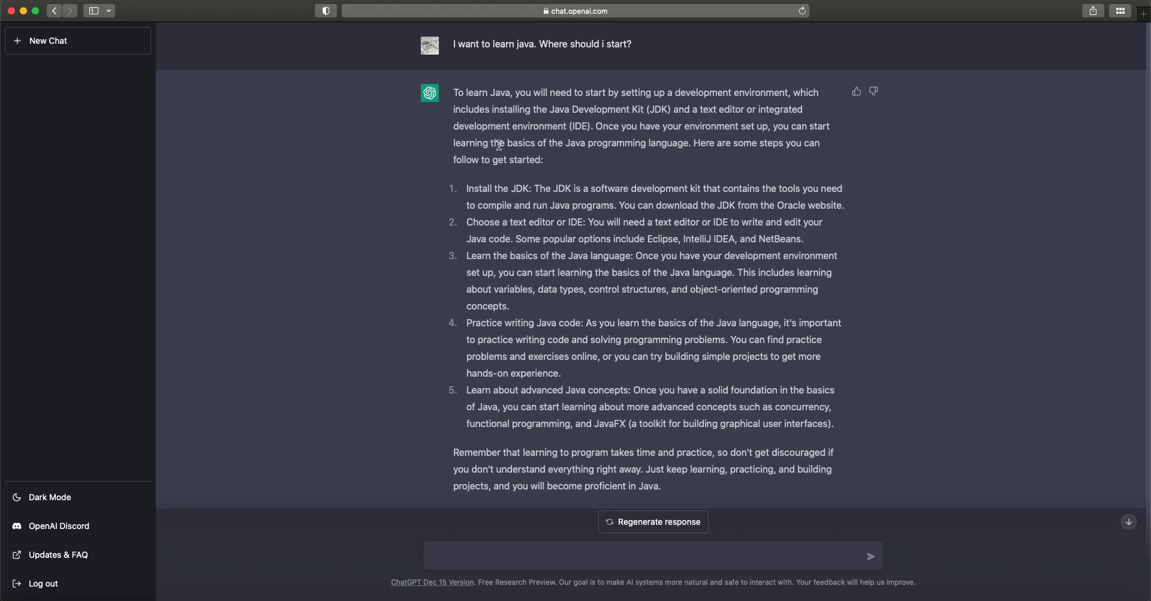
{"action": "left_click_drag", "start_coordinate": [508, 142], "coordinate": [573, 160]}
{"action": "left_click", "coordinate": [732, 146]}
{"action": "left_click", "coordinate": [574, 160]}
{"action": "scroll", "coordinate": [574, 160], "scroll_direction": "down", "scroll_amount": 1}
{"action": "left_click_drag", "start_coordinate": [467, 171], "coordinate": [696, 204]}
{"action": "left_click", "coordinate": [602, 210]}
{"action": "scroll", "coordinate": [602, 210], "scroll_direction": "down", "scroll_amount": 1}
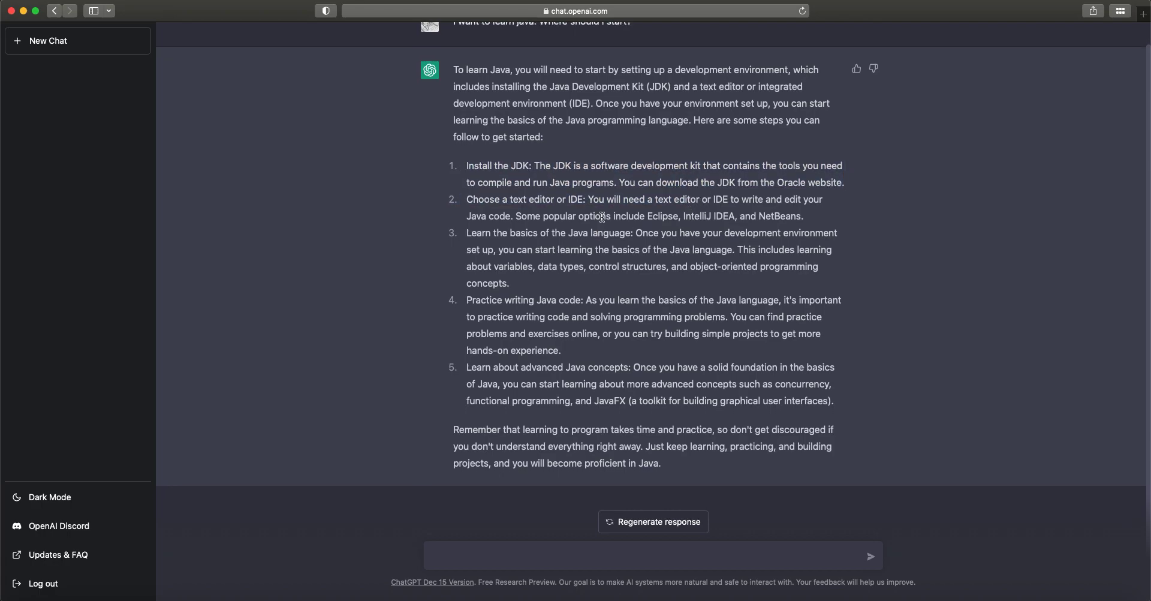
{"action": "left_click_drag", "start_coordinate": [570, 164], "coordinate": [820, 179]}
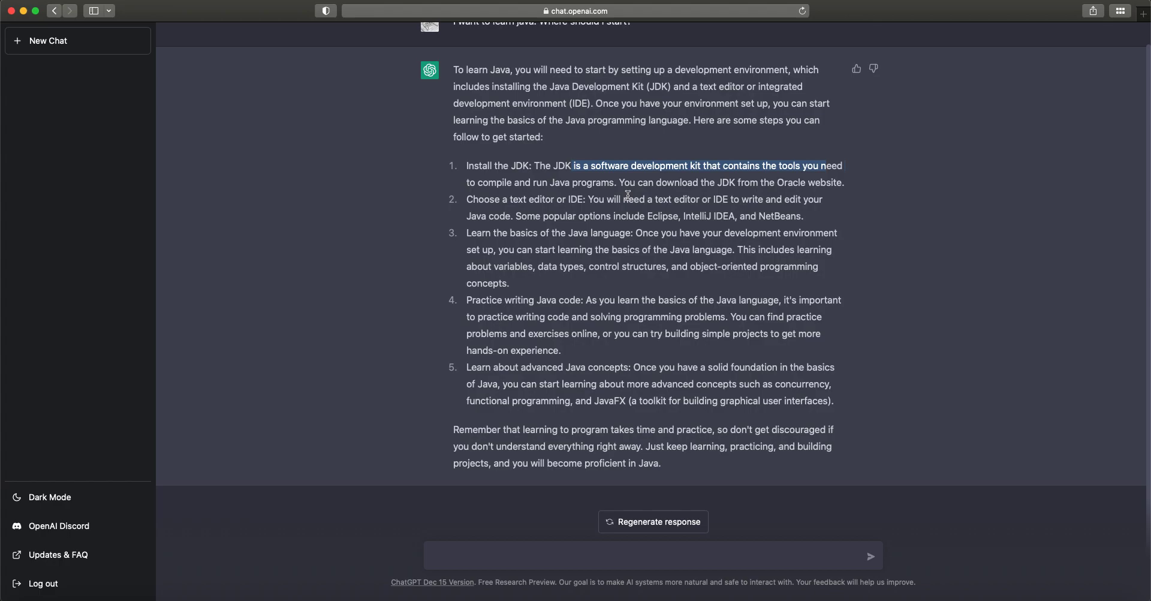
{"action": "left_click_drag", "start_coordinate": [485, 200], "coordinate": [610, 216]}
{"action": "double_click", "coordinate": [573, 203]}
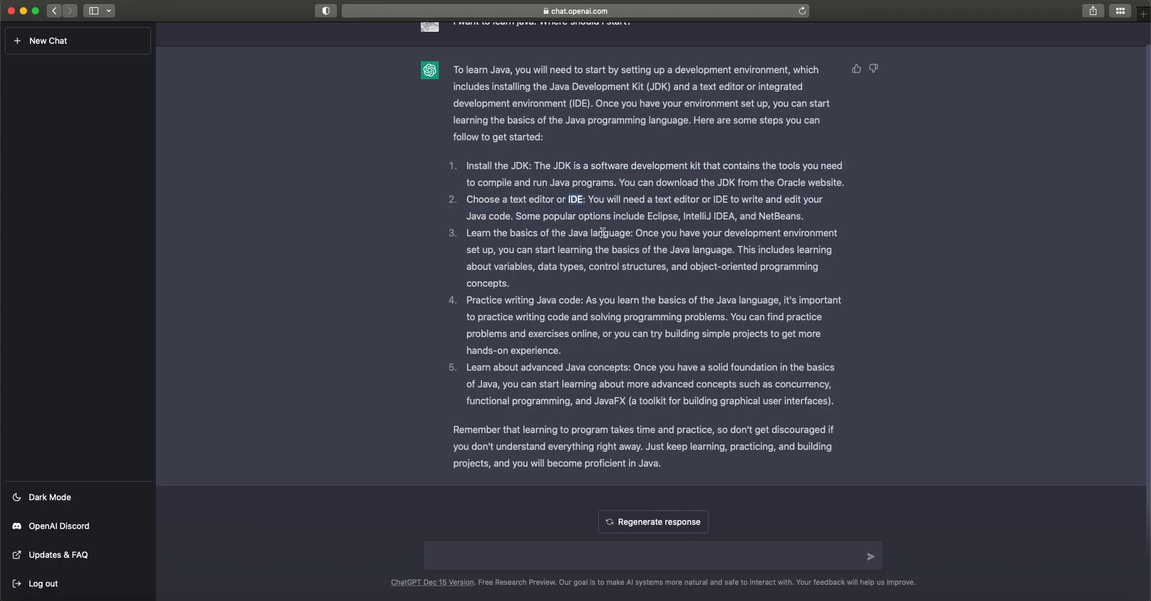
{"action": "left_click_drag", "start_coordinate": [588, 199], "coordinate": [808, 204]}
{"action": "left_click", "coordinate": [801, 231]}
{"action": "left_click_drag", "start_coordinate": [678, 218], "coordinate": [647, 217]}
{"action": "left_click_drag", "start_coordinate": [467, 234], "coordinate": [630, 240]}
{"action": "left_click", "coordinate": [636, 251]}
{"action": "left_click_drag", "start_coordinate": [737, 249], "coordinate": [810, 280]}
{"action": "left_click", "coordinate": [632, 284]}
{"action": "left_click_drag", "start_coordinate": [466, 306], "coordinate": [627, 360]}
{"action": "left_click", "coordinate": [643, 319]}
{"action": "left_click", "coordinate": [626, 360]}
{"action": "left_click_drag", "start_coordinate": [467, 367], "coordinate": [630, 371]}
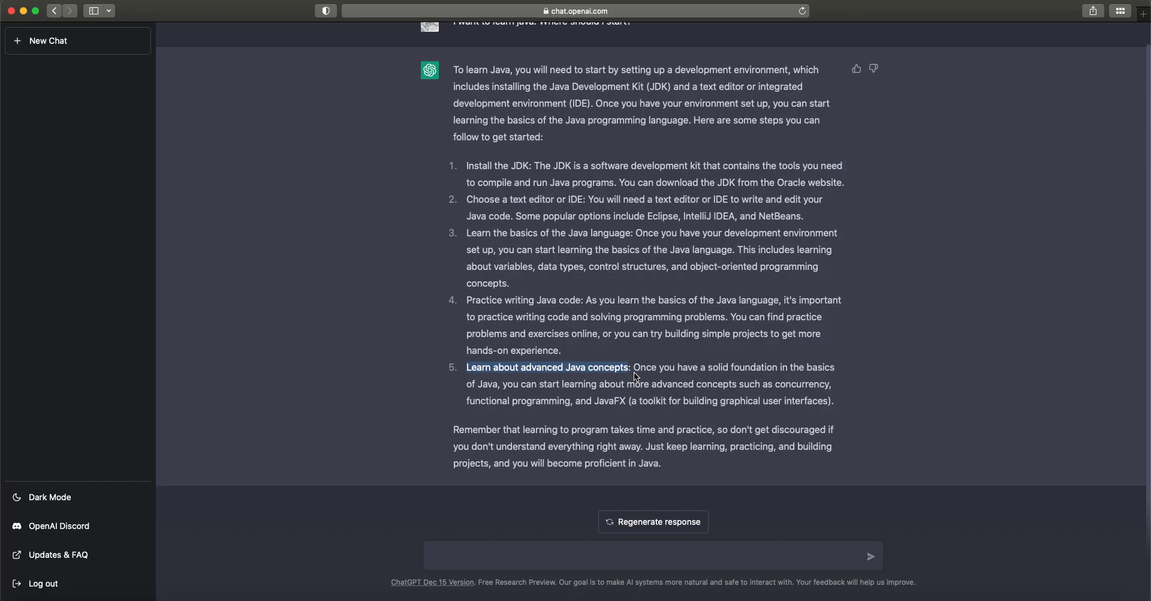
{"action": "left_click_drag", "start_coordinate": [451, 429], "coordinate": [708, 465]}
{"action": "left_click", "coordinate": [727, 466]}
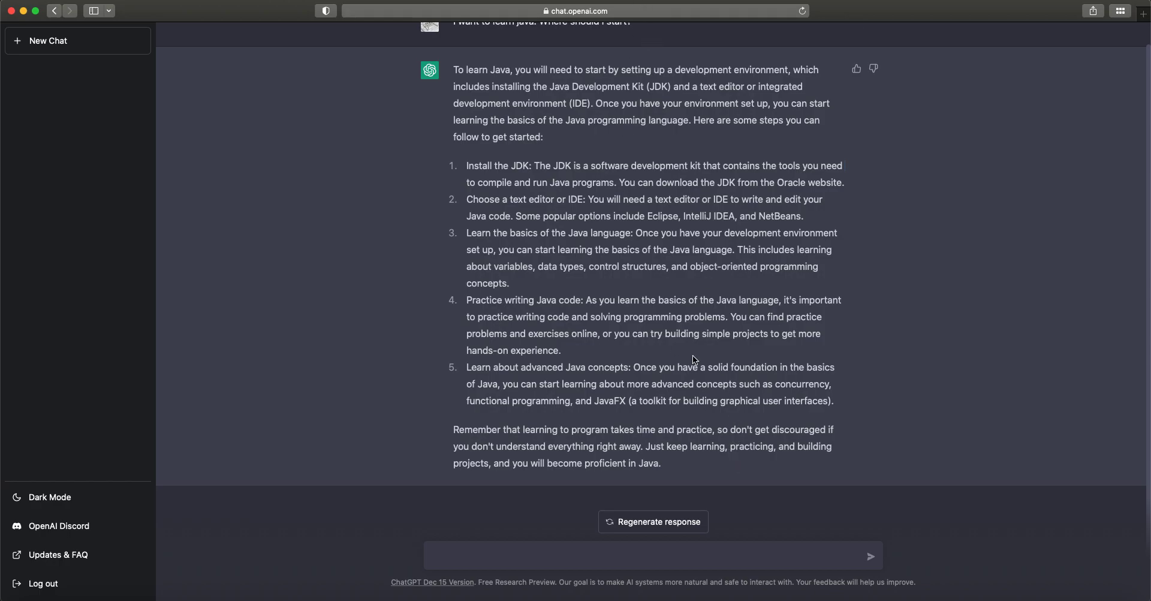
{"action": "scroll", "coordinate": [627, 351], "scroll_direction": "up", "scroll_amount": 1}
{"action": "scroll", "coordinate": [614, 390], "scroll_direction": "down", "scroll_amount": 1}
{"action": "scroll", "coordinate": [670, 178], "scroll_direction": "up", "scroll_amount": 1}
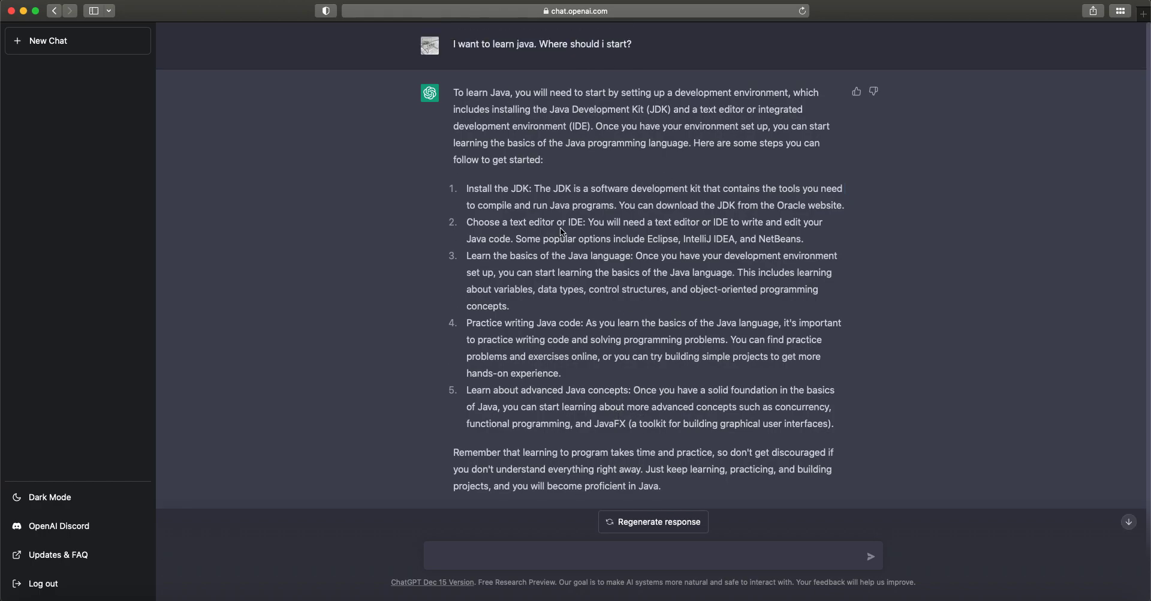
{"action": "scroll", "coordinate": [562, 231], "scroll_direction": "down", "scroll_amount": 1}
{"action": "left_click_drag", "start_coordinate": [425, 147], "coordinate": [739, 384]}
{"action": "left_click", "coordinate": [744, 396]}
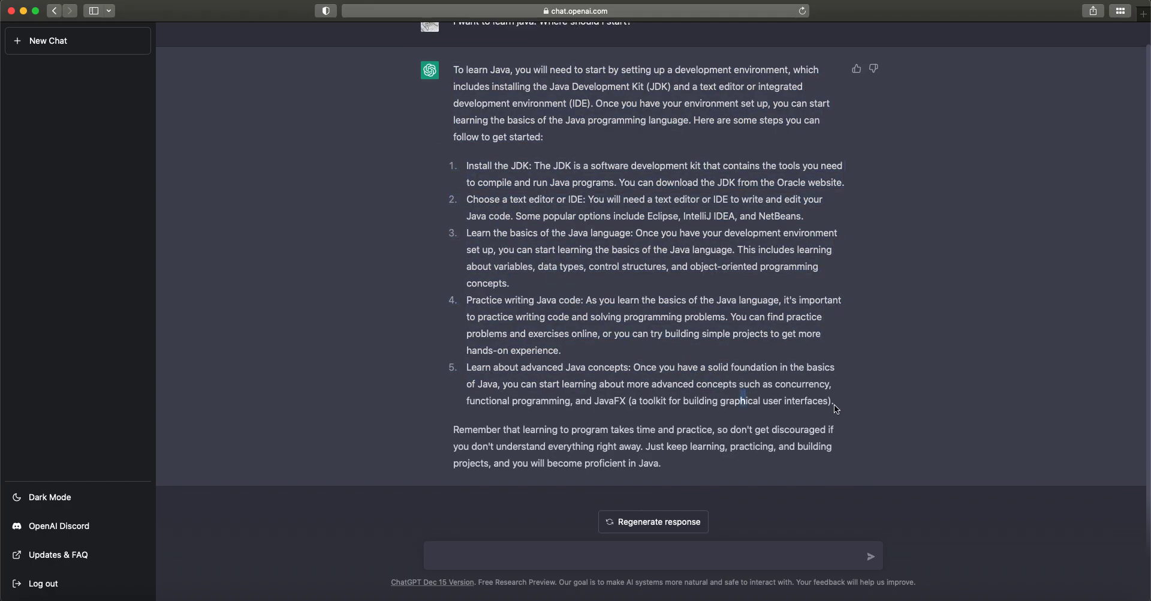
{"action": "left_click_drag", "start_coordinate": [837, 407], "coordinate": [449, 166]}
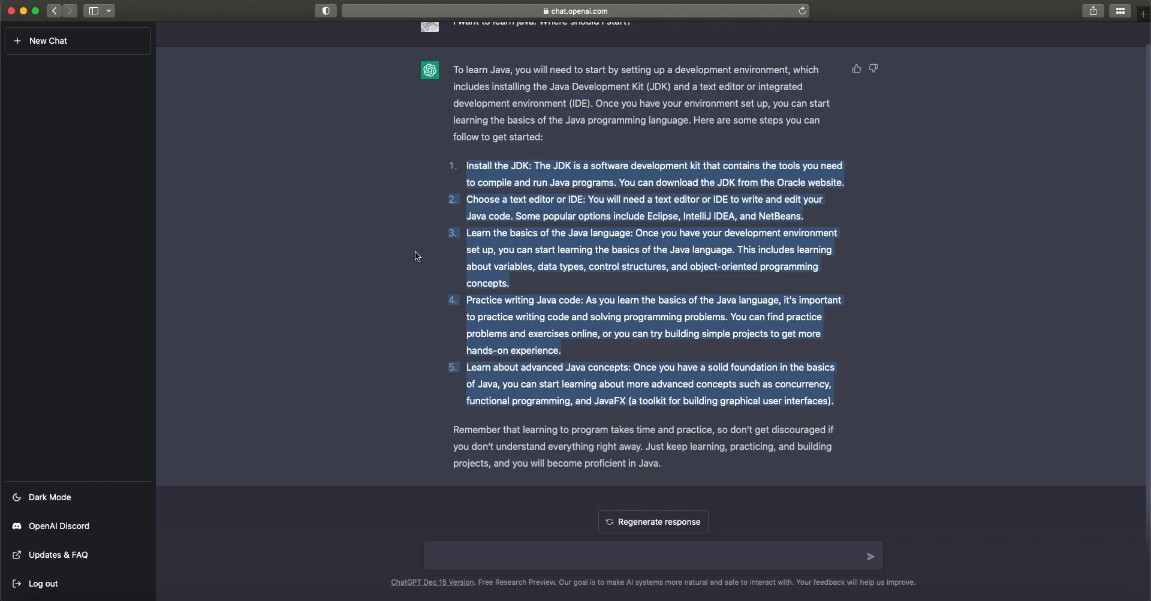